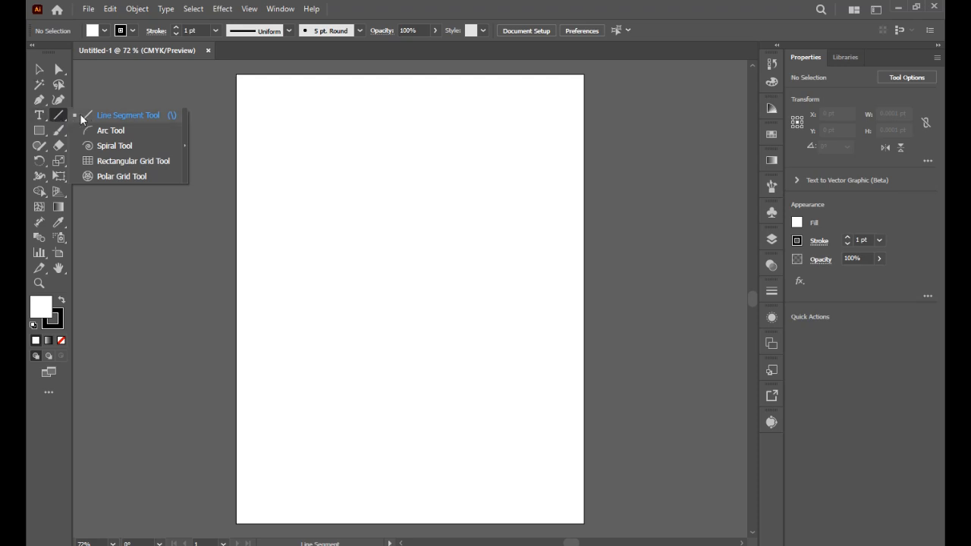
- Draw a nearly vertical line about 343 pt long near the artboard's upper-left corner with the Line Segment tool
click(60, 114)
click(100, 114)
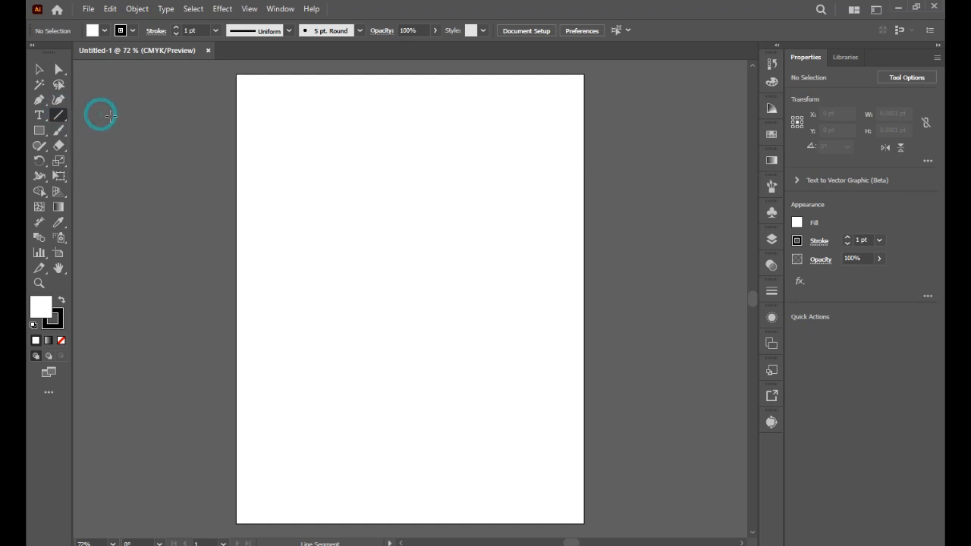
mouse_move(280, 117)
mouse_down()
mouse_move(276, 311)
mouse_move(539, 232)
mouse_move(541, 212)
mouse_move(289, 371)
mouse_move(269, 308)
mouse_move(278, 311)
mouse_up()
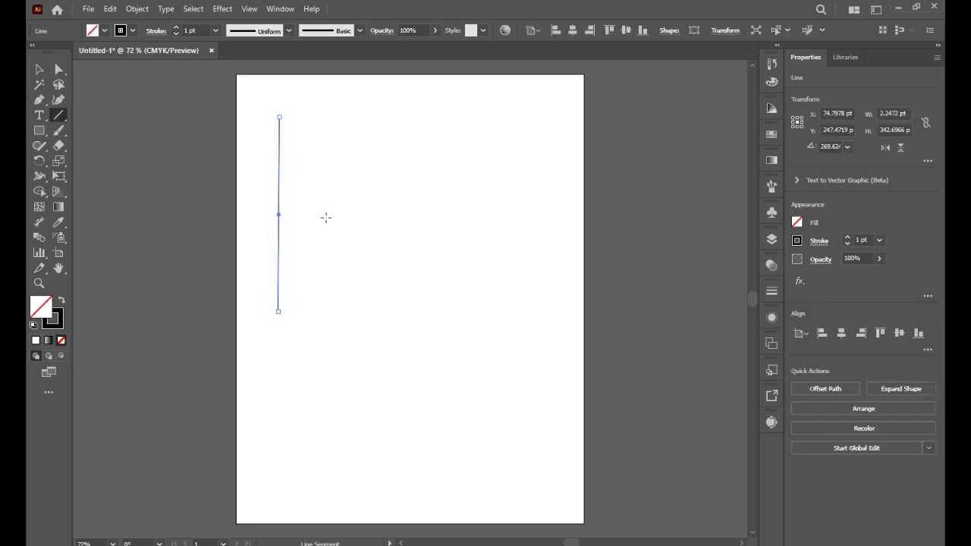
- Create a horizontal line of exact length 250 pt at an angle of 0°, starting right of the vertical line
click(343, 182)
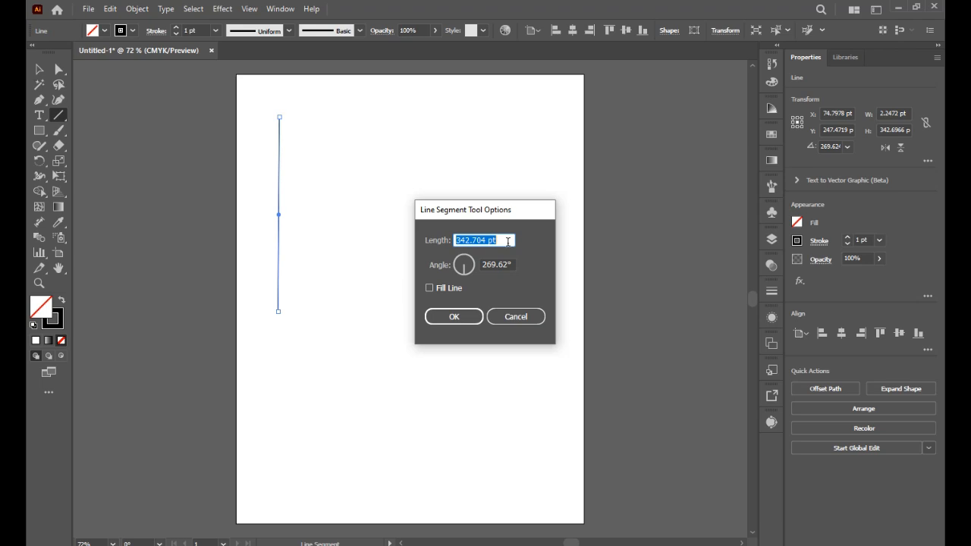
text(250)
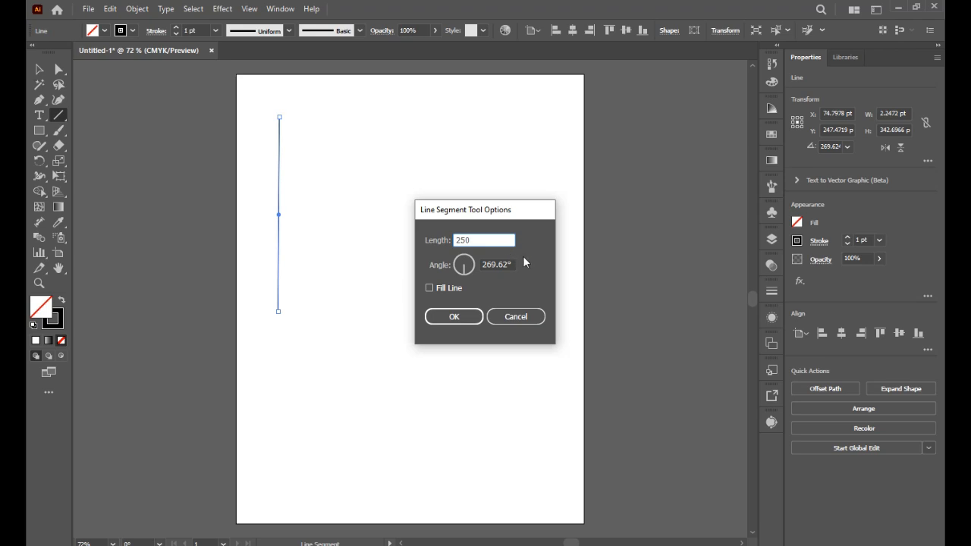
click(456, 273)
drag(456, 272, 477, 264)
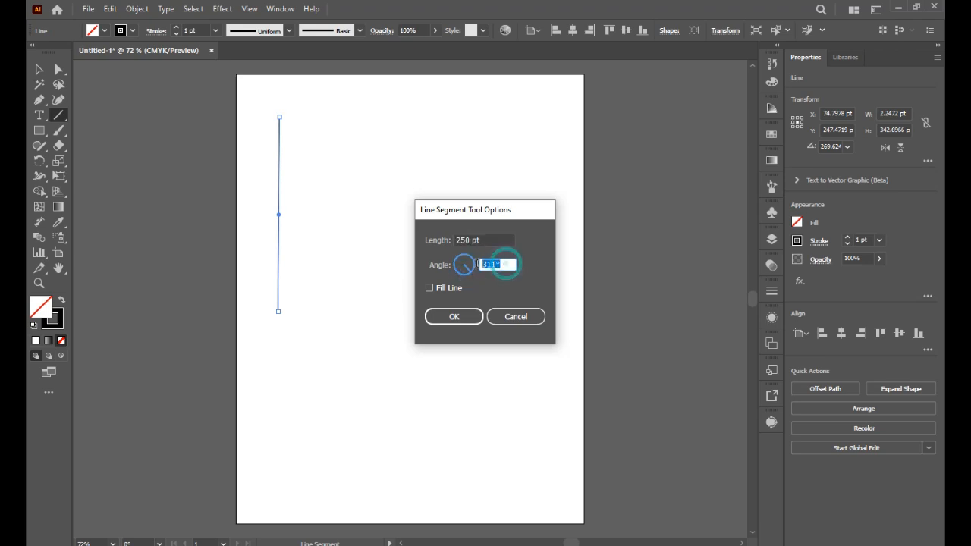
text(0)
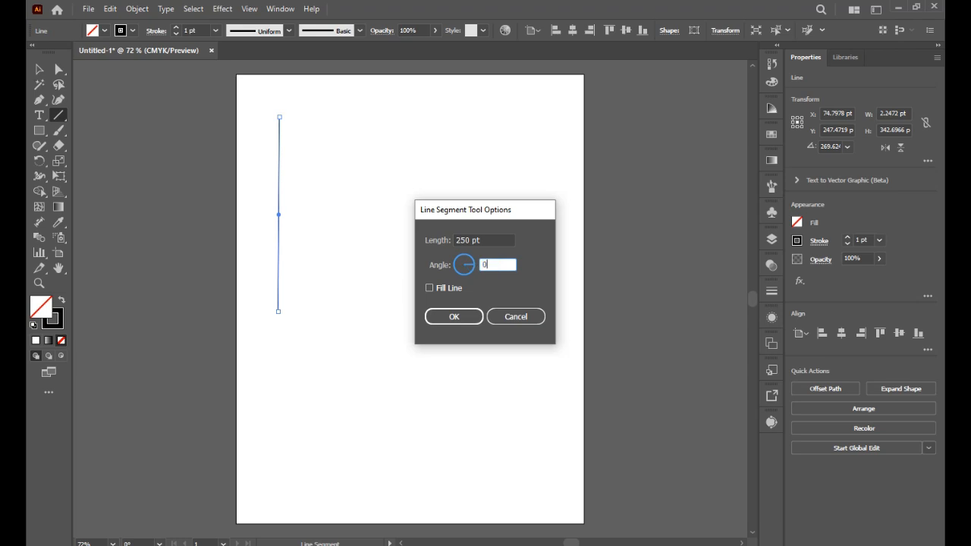
click(467, 319)
- Create a 250 pt line at a 45° angle, starting below the horizontal line so that it crosses it
click(395, 230)
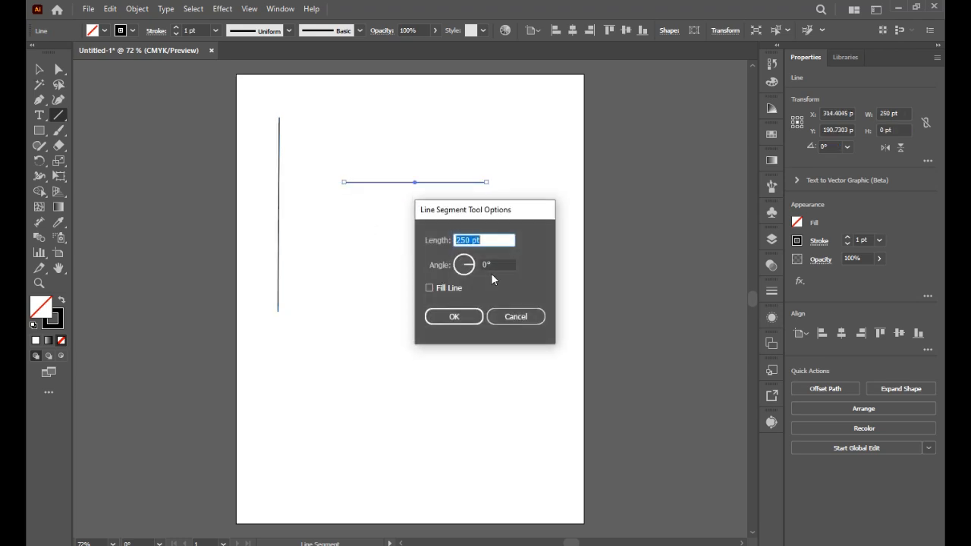
key(Tab)
text(45)
key(Return)
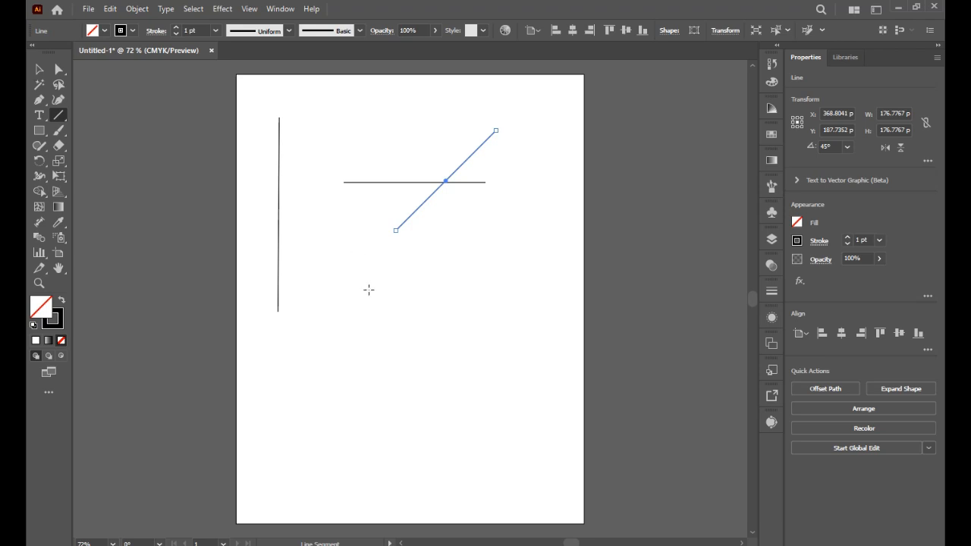
- Draw a horizontal line about 202 pt long outward from its centre, below the crossing lines, and set its stroke weight to 8 pt
mouse_move(369, 289)
mouse_down()
mouse_move(466, 304)
mouse_move(428, 284)
mouse_move(477, 283)
mouse_move(450, 287)
mouse_move(405, 323)
mouse_move(460, 284)
mouse_move(445, 239)
mouse_move(361, 212)
mouse_move(296, 217)
mouse_move(456, 263)
mouse_move(427, 234)
mouse_move(357, 221)
mouse_move(334, 228)
mouse_move(311, 282)
mouse_up()
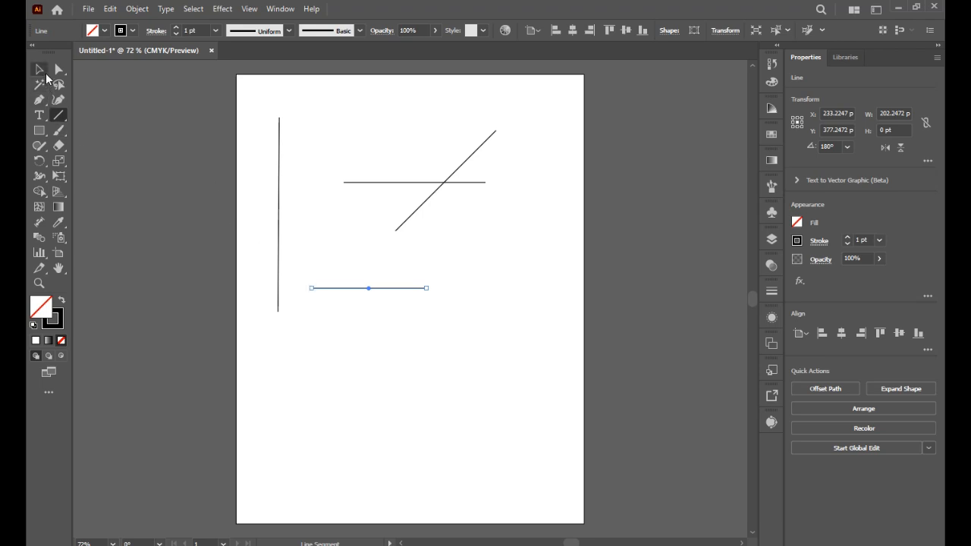
click(42, 70)
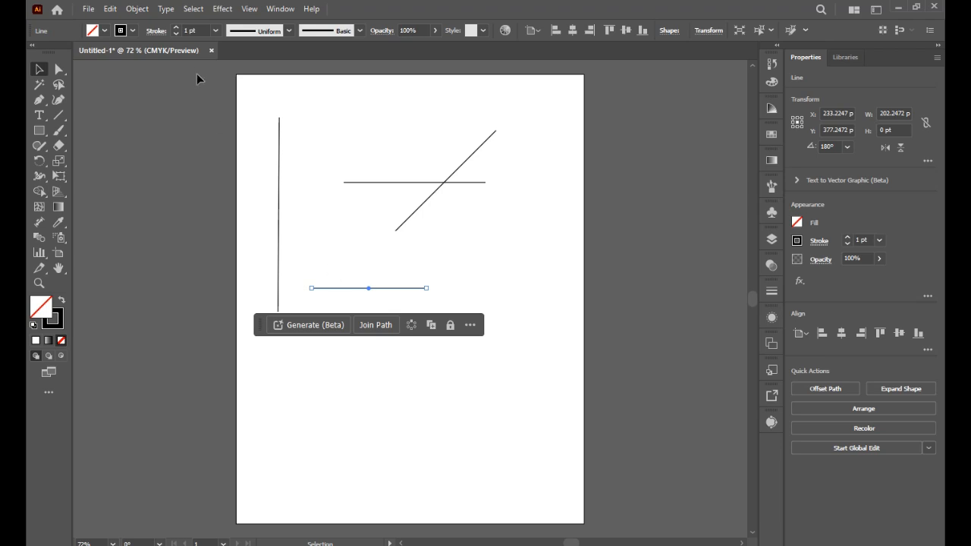
click(216, 31)
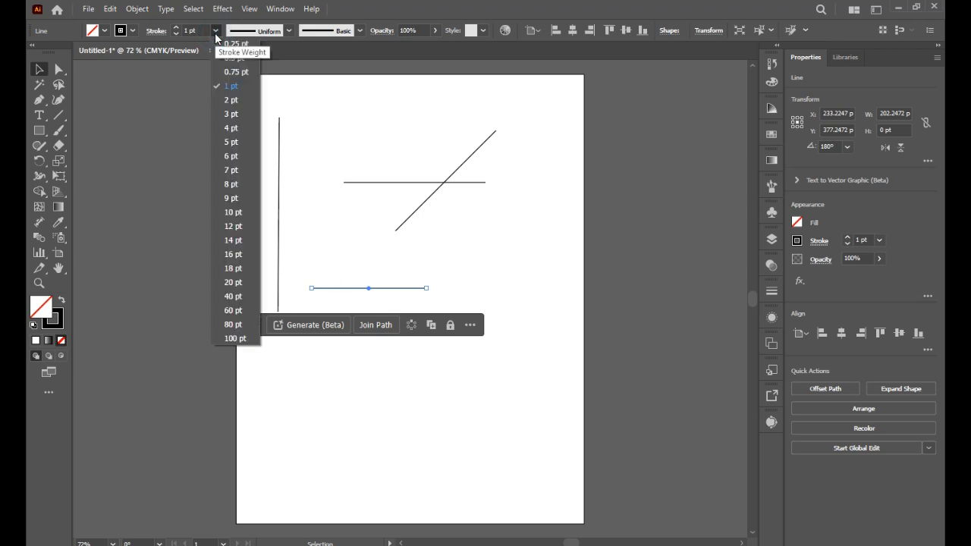
click(226, 184)
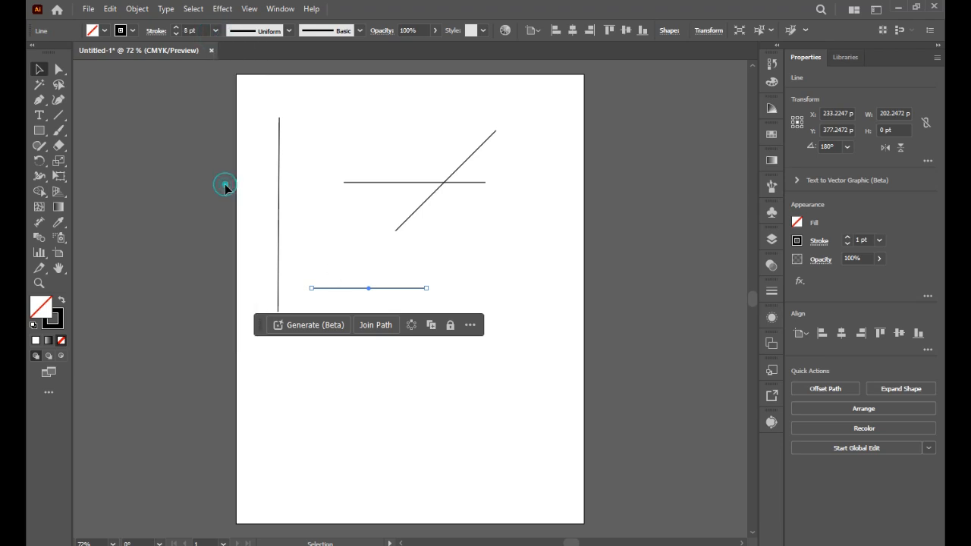
- Recolor the lower horizontal line's stroke light orange and set its stroke weight to 18 pt
click(135, 32)
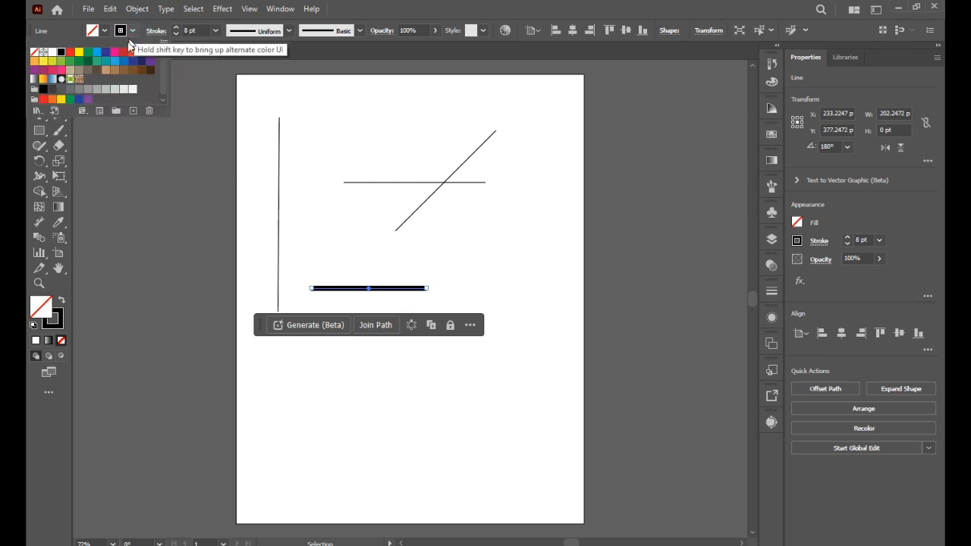
click(135, 53)
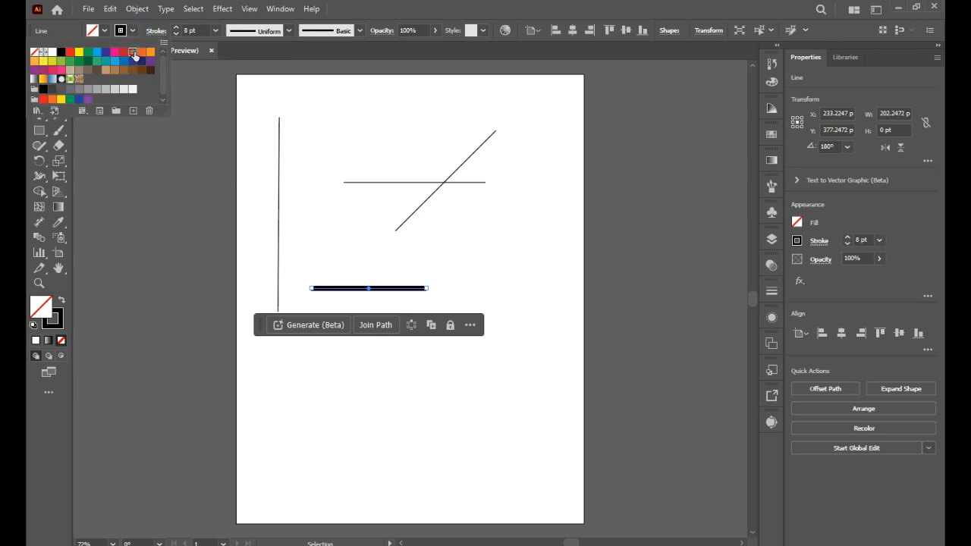
click(151, 51)
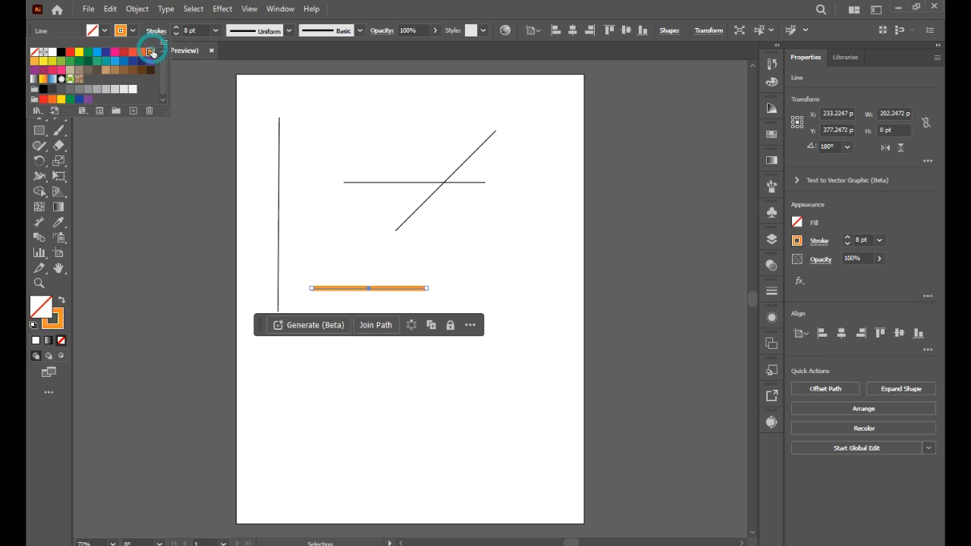
click(216, 30)
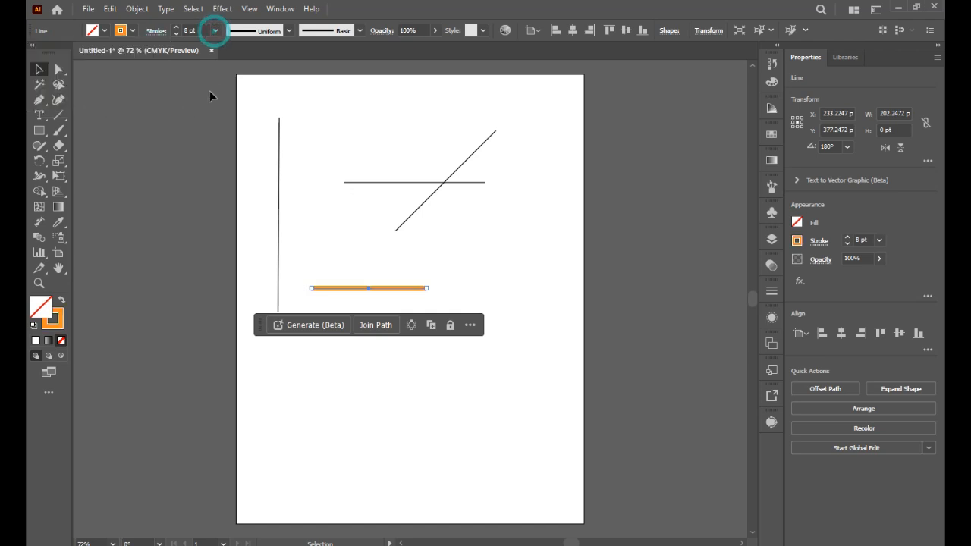
click(215, 31)
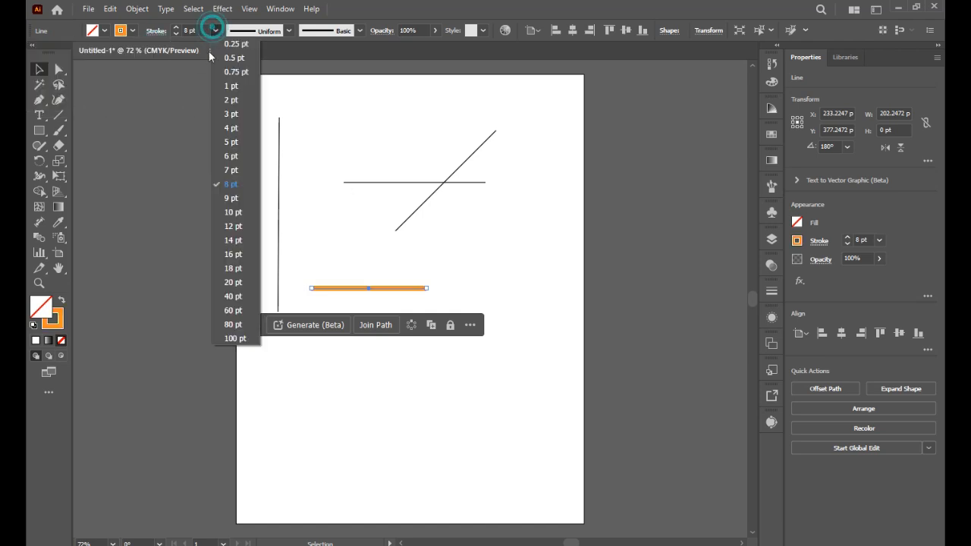
click(240, 268)
- Delete the three thin black lines above and beside the orange line
drag(237, 119, 507, 221)
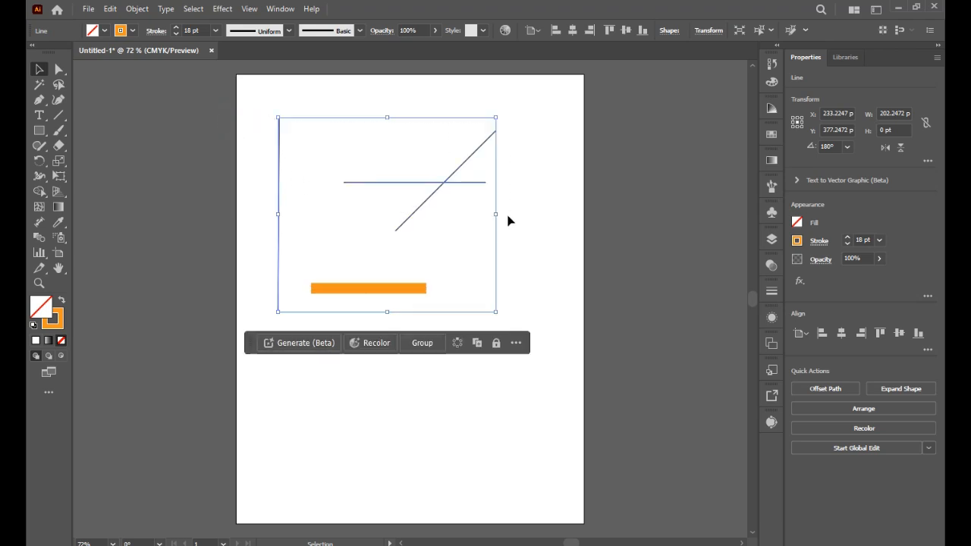
key(Delete)
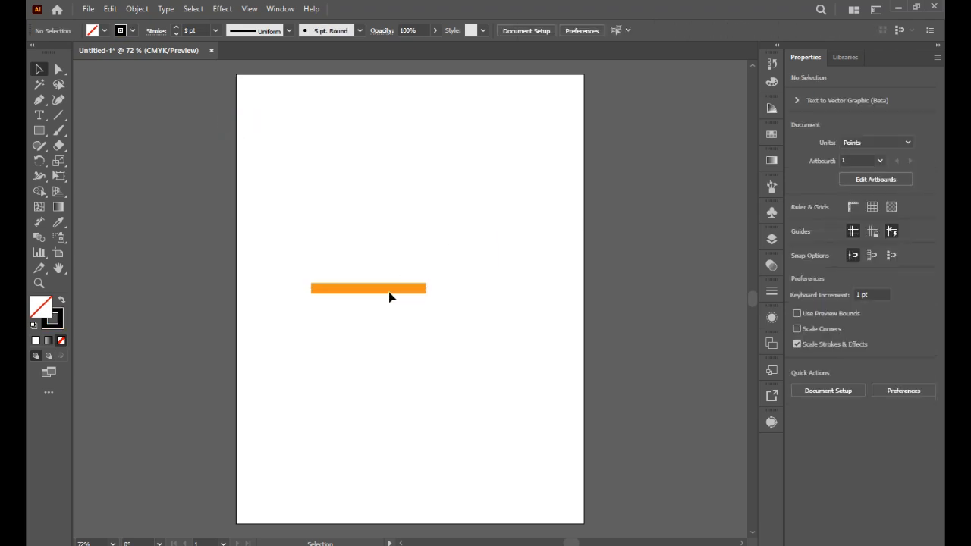
- Try the lens-shaped and pointed-end width profiles on the orange line, and settle on the triangular tapered profile
click(390, 289)
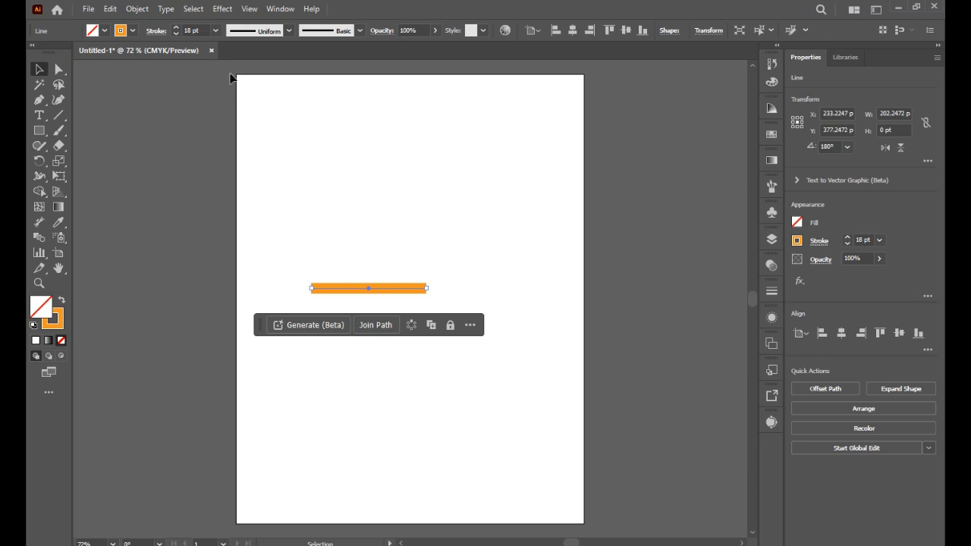
click(358, 30)
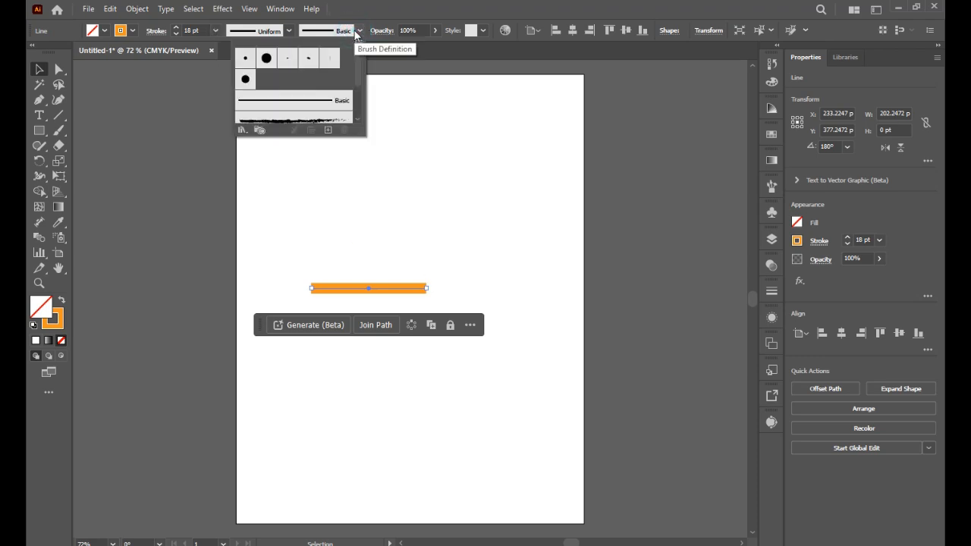
click(360, 30)
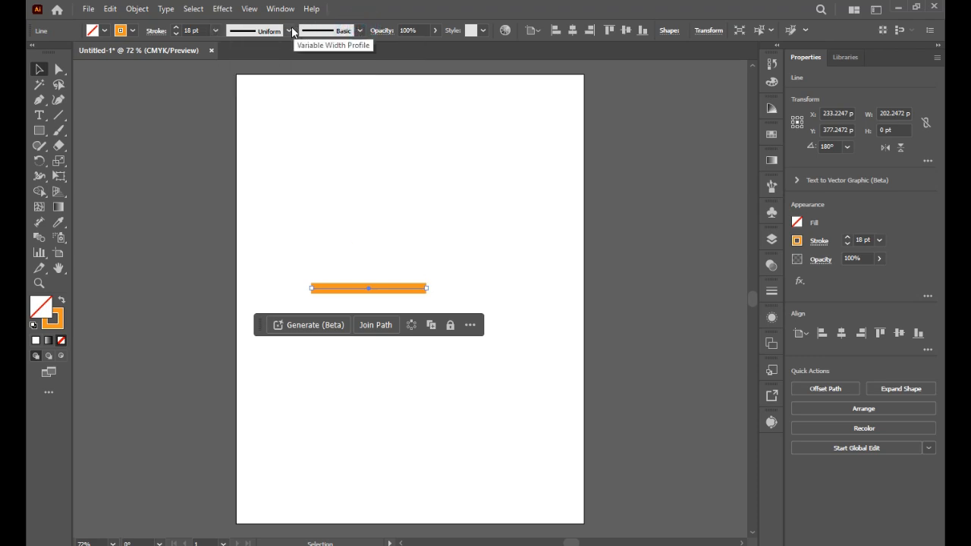
click(289, 30)
click(262, 72)
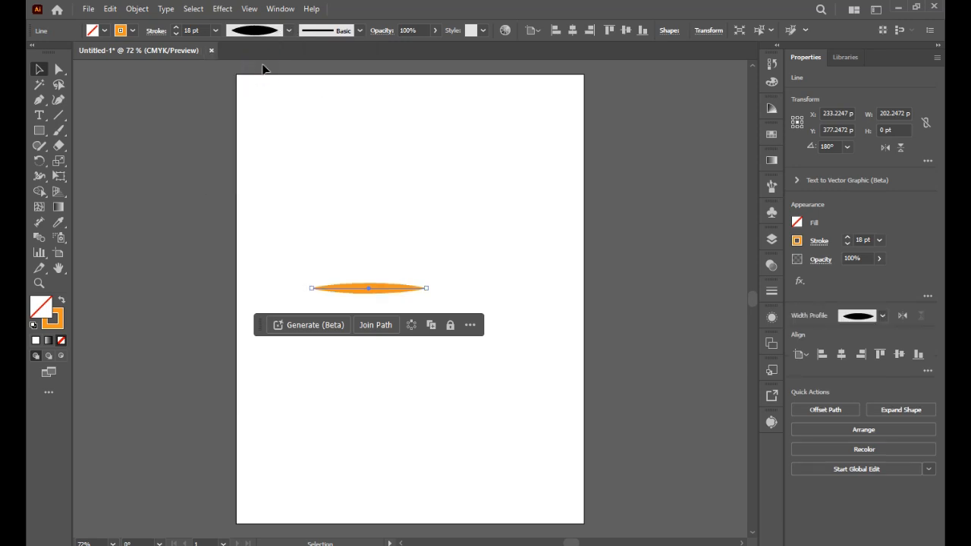
click(288, 30)
click(260, 94)
click(289, 30)
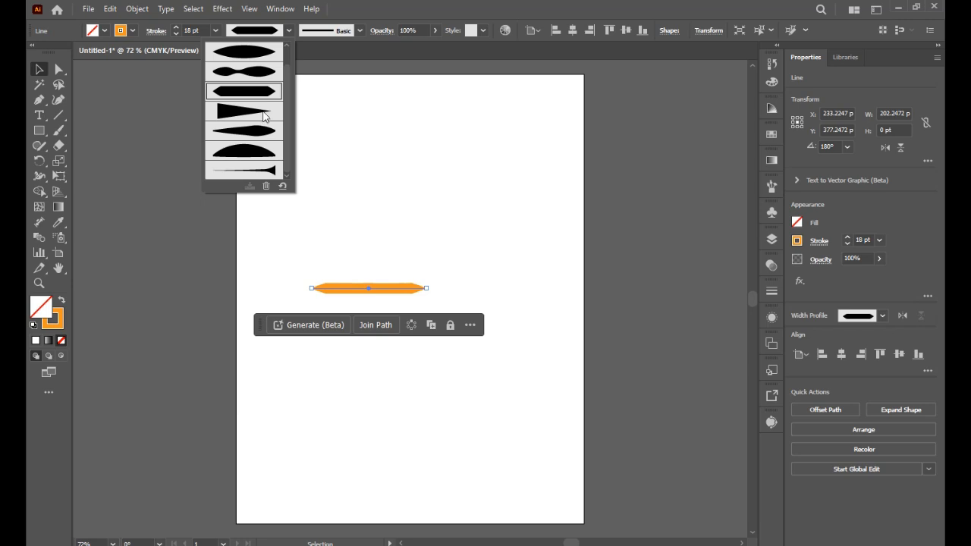
click(262, 113)
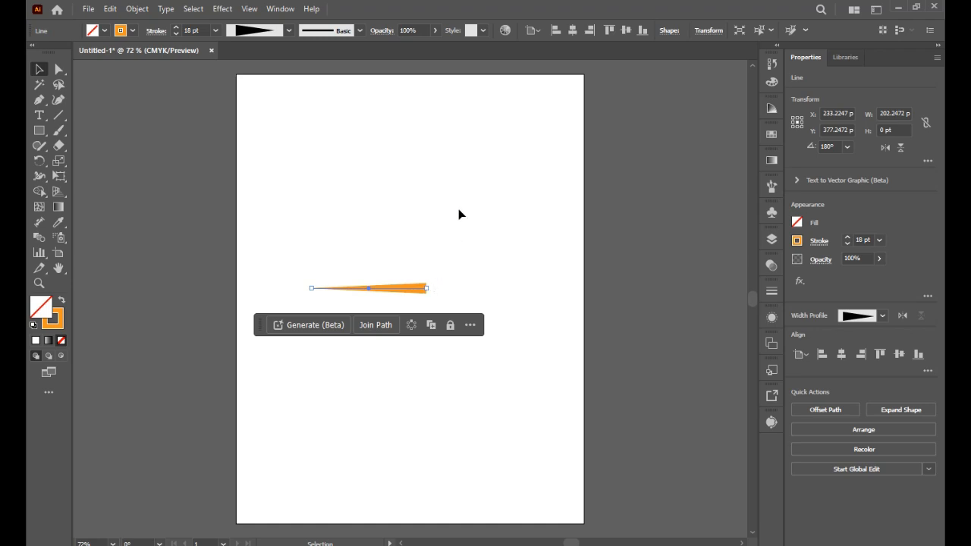
- Display the Stroke settings with all options shown, floating over the artboard's right edge
click(280, 9)
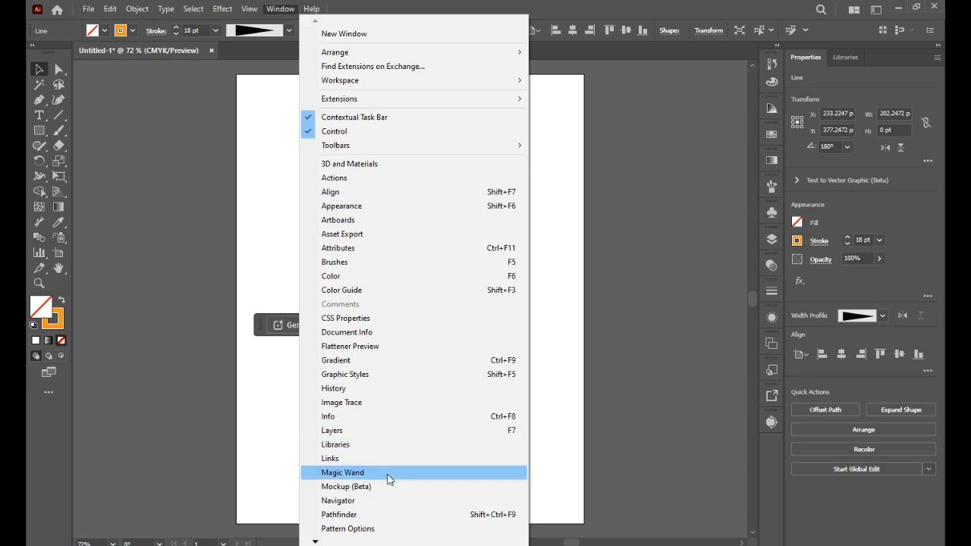
mouse_move(316, 539)
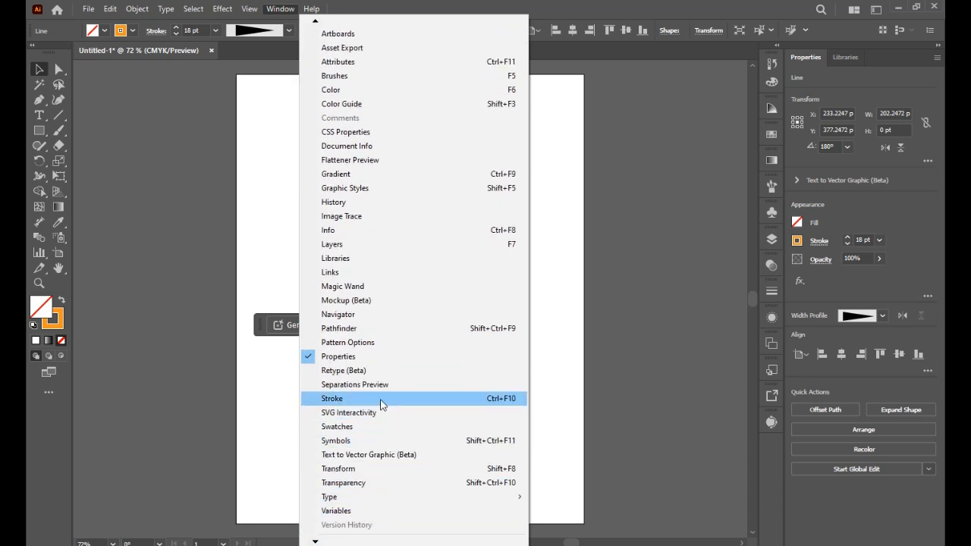
click(381, 403)
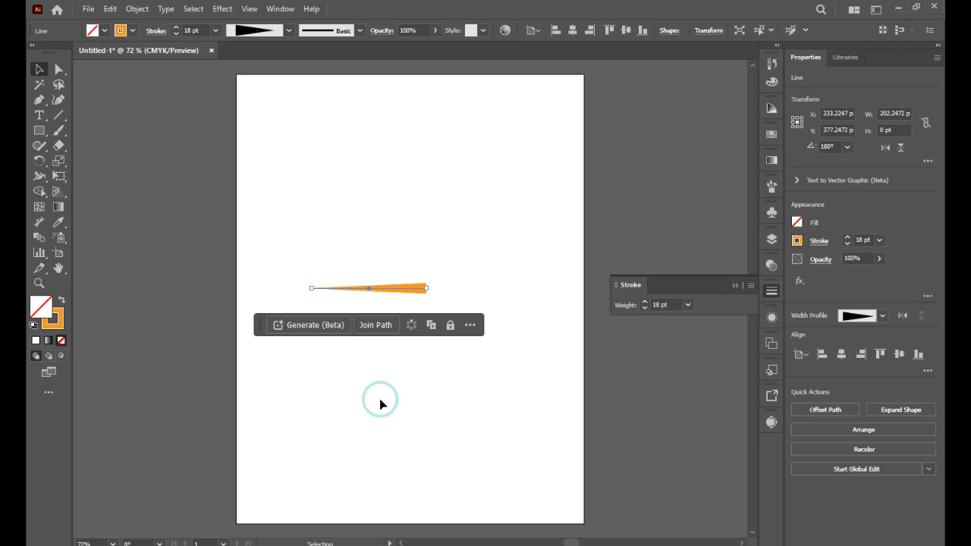
click(750, 286)
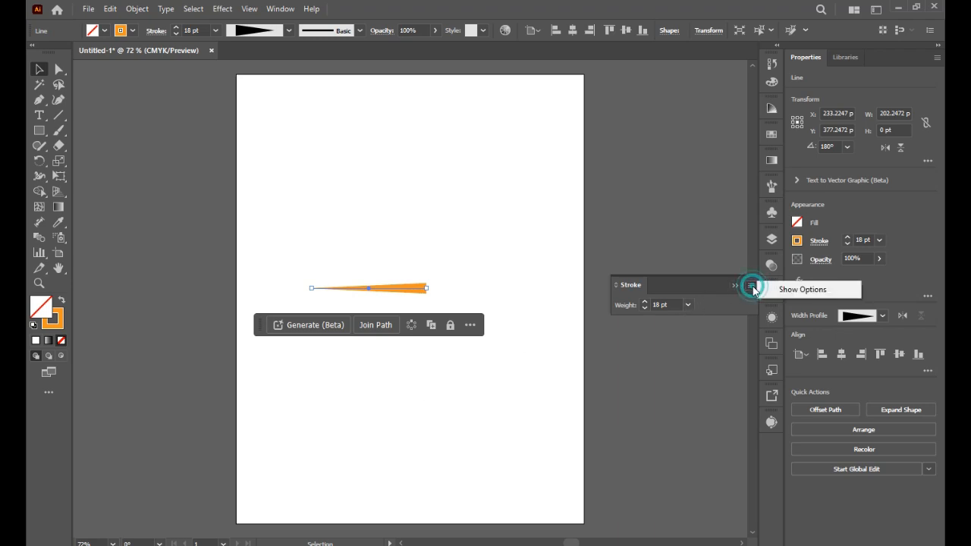
click(767, 288)
mouse_move(704, 281)
mouse_down()
mouse_move(649, 211)
mouse_move(667, 191)
mouse_up()
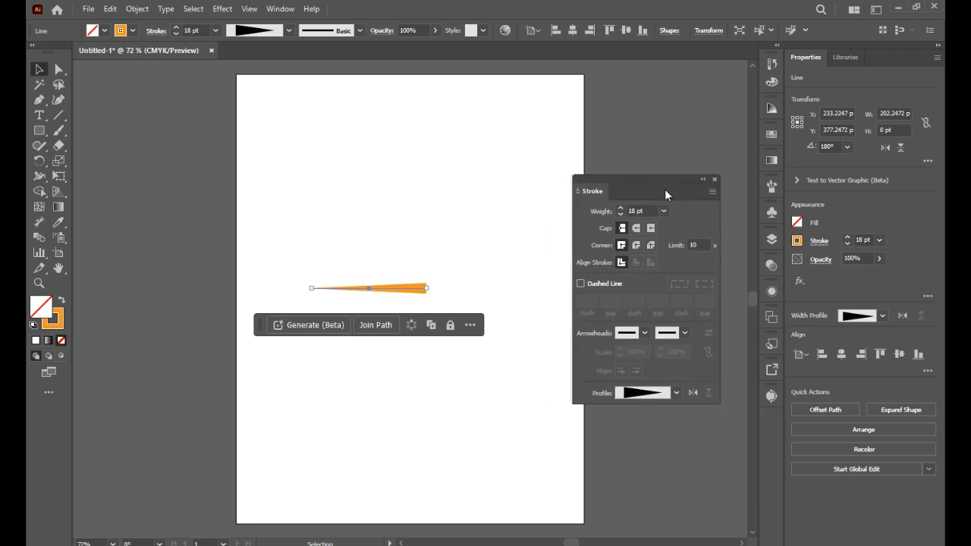
- Give the tapered orange line a Round Cap, trying a stroke weight of 80 pt and settling on 60 pt
click(635, 229)
click(215, 32)
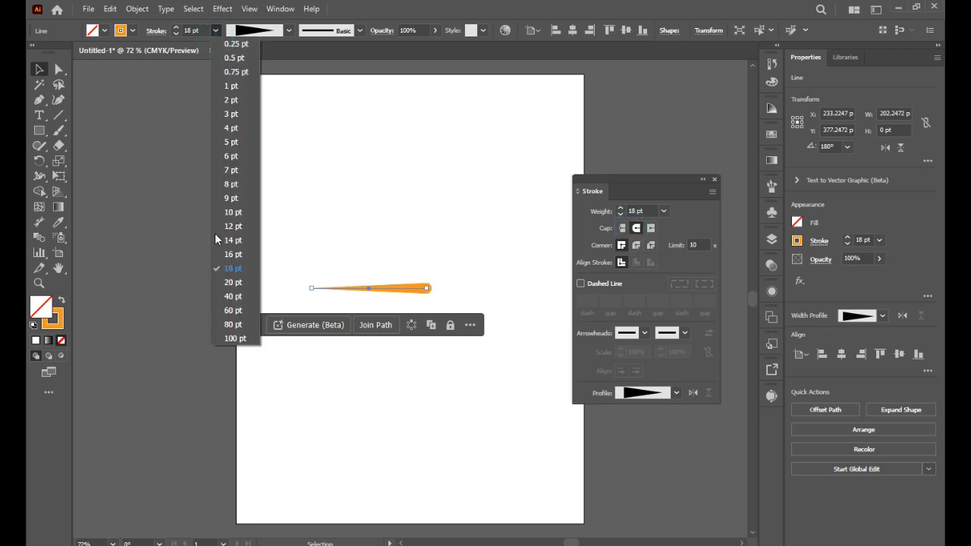
click(245, 328)
click(215, 33)
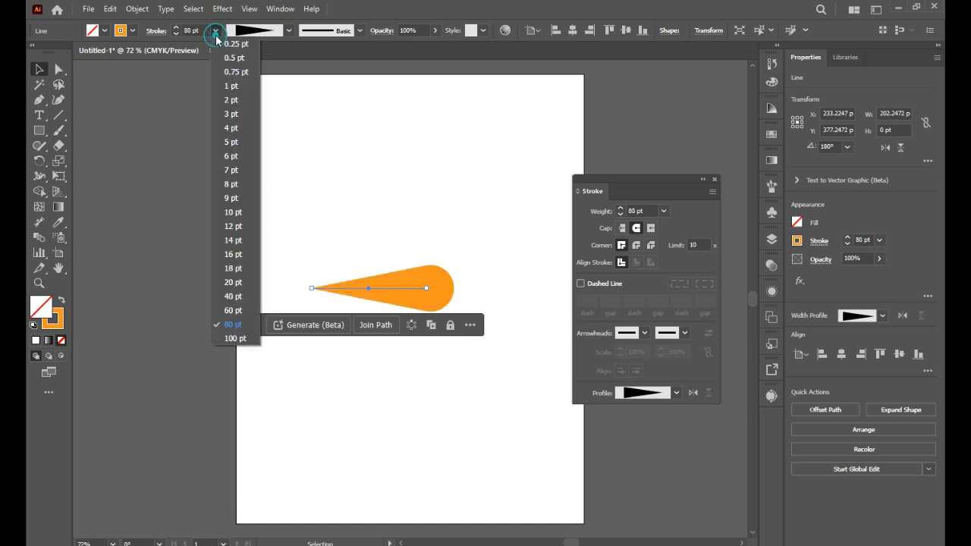
click(233, 310)
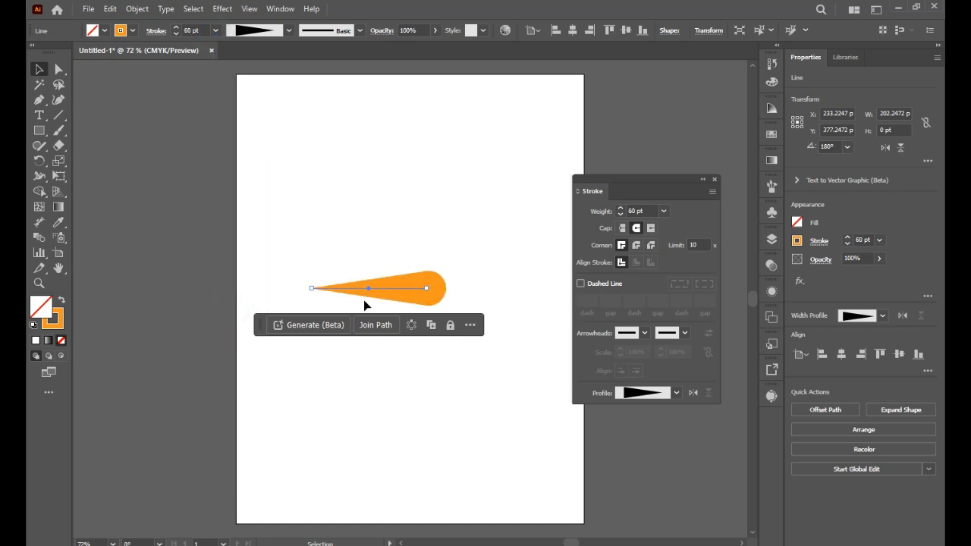
- Compare the butt and round caps on the tapered line and finish with the Projecting Cap
click(623, 228)
click(637, 229)
click(651, 229)
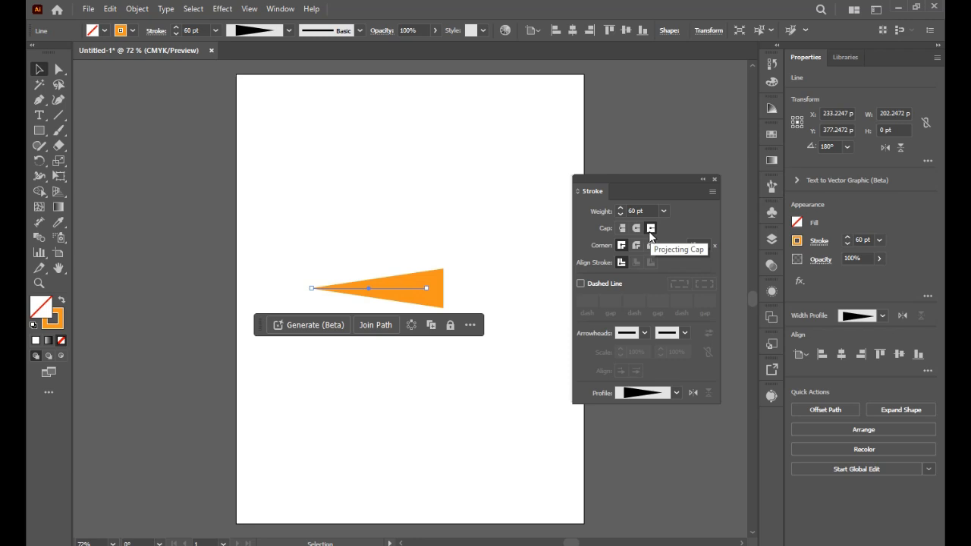
- Try the Round Join on the tapered line, settle on the Bevel Join, and change its cap back to Butt Cap
click(636, 246)
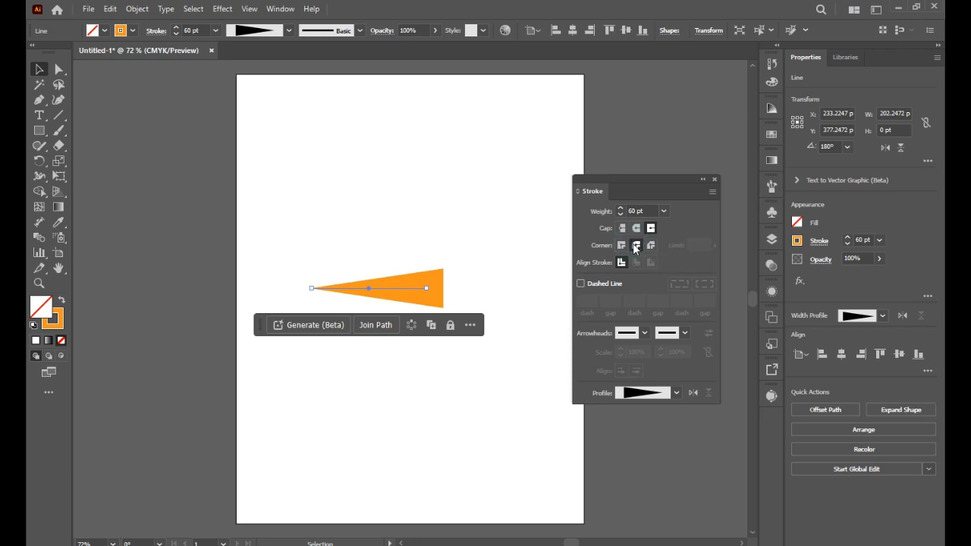
click(651, 245)
click(637, 228)
click(622, 228)
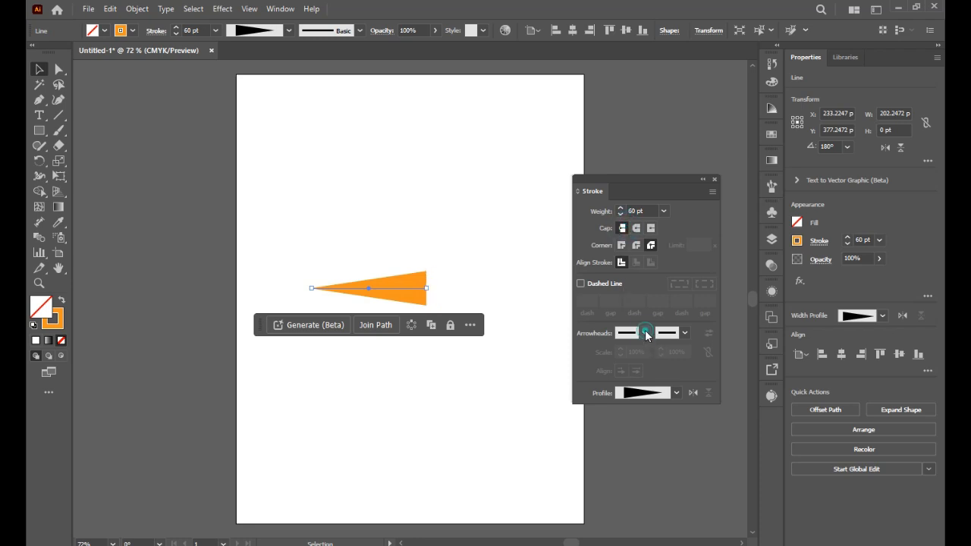
- Add an arrowhead at the start of the tapered line and reduce its stroke weight to 10 pt
click(646, 334)
click(606, 373)
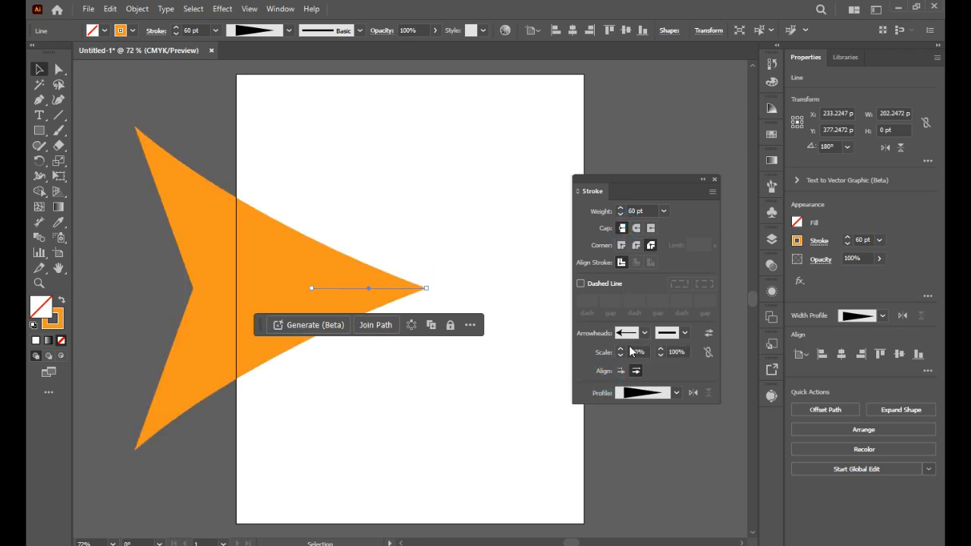
click(215, 31)
click(231, 214)
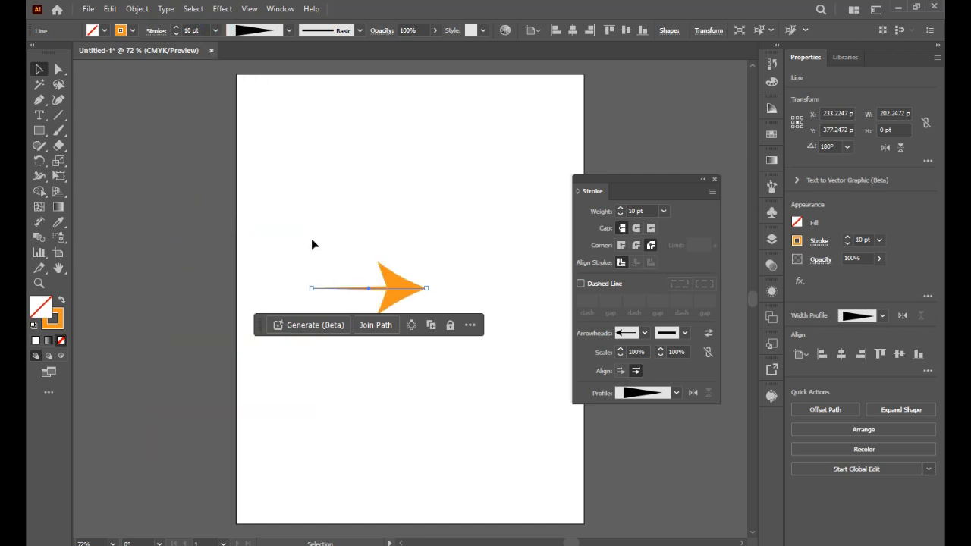
- Set the arrow line's stroke weight to 9 pt and stretch its tip end until the line is about 233 pt wide
click(215, 30)
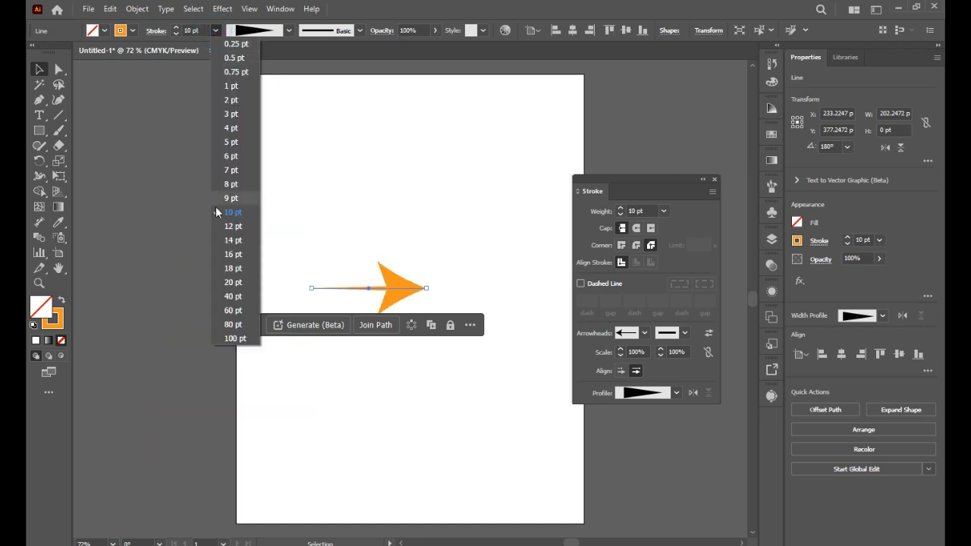
click(230, 204)
mouse_move(426, 287)
mouse_down()
mouse_move(434, 278)
mouse_move(444, 292)
mouse_up()
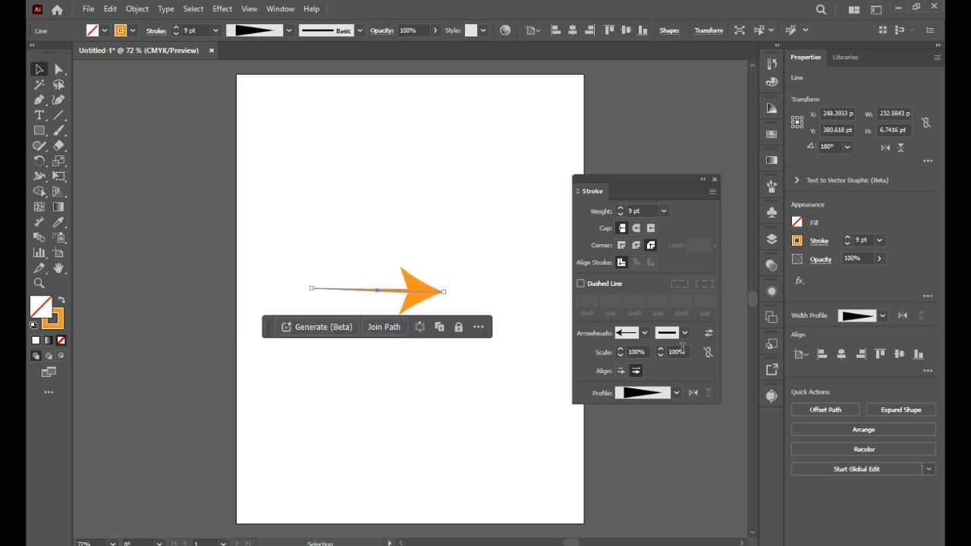
- Scale the line's start arrowhead to 76% and add an arrowhead at its other end scaled to 84%
drag(622, 355, 622, 354)
click(684, 333)
click(636, 418)
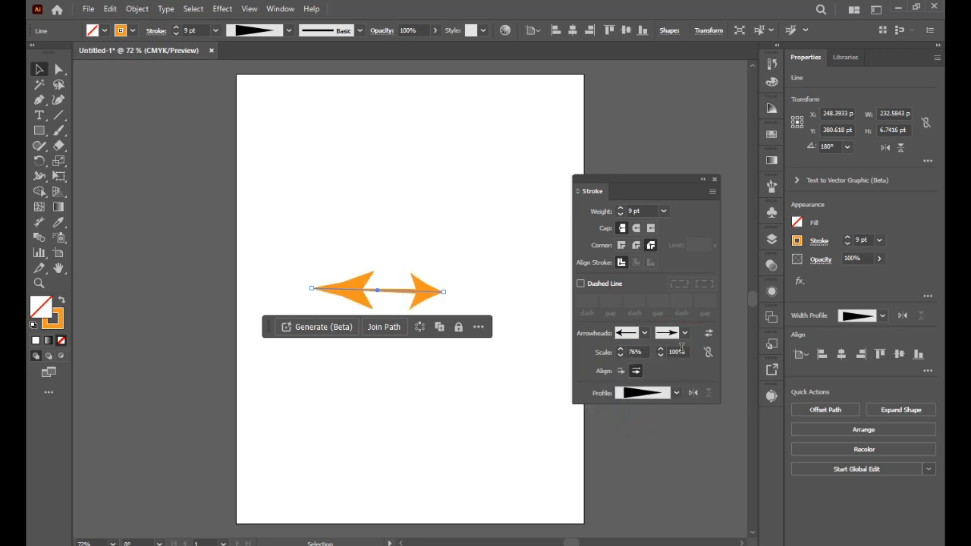
drag(661, 354, 661, 354)
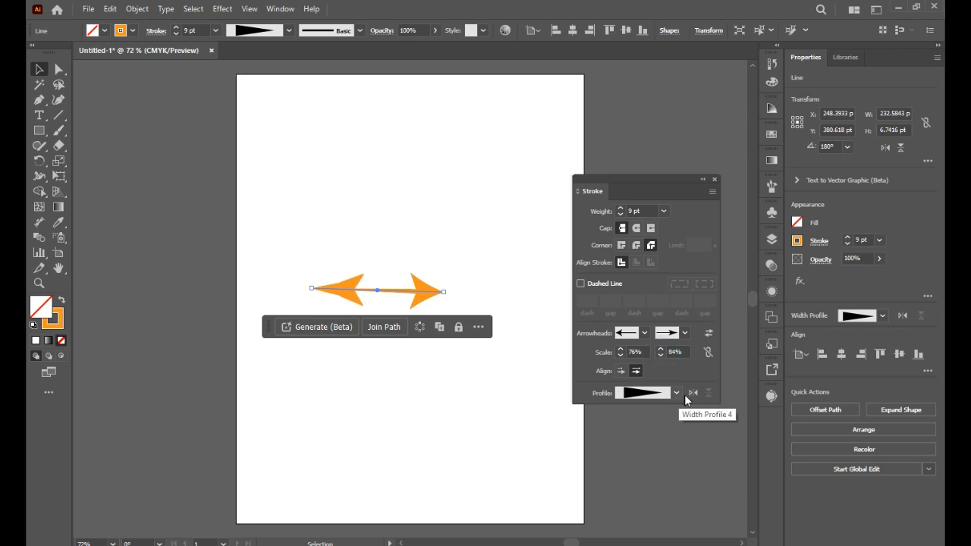
- Apply the dome-shaped width profile to the double-headed arrow line and clear the line from the artboard
click(676, 393)
click(658, 346)
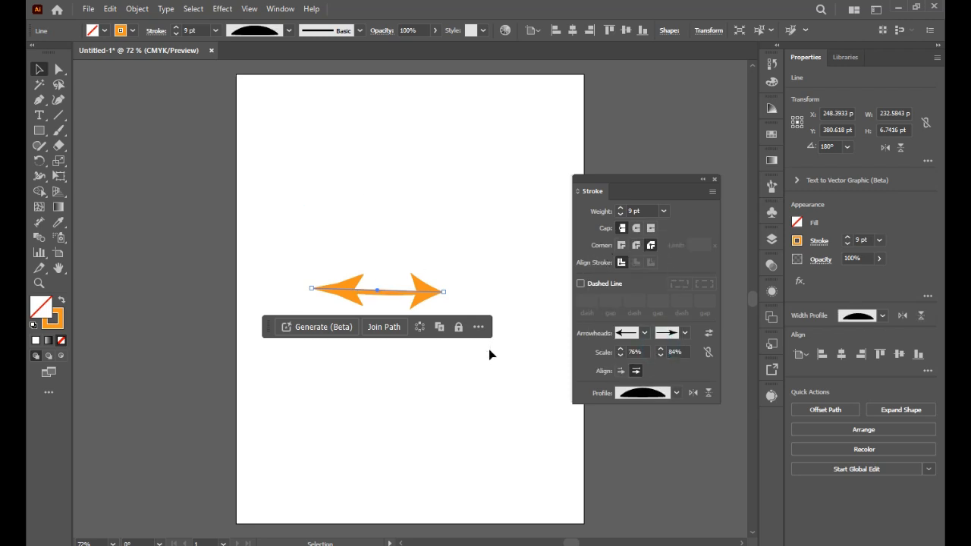
key(Delete)
- Draw an arc about 162 by 128 pt near the artboard's top edge with the Arc tool, flipping its curvature while drawing
right_click(61, 119)
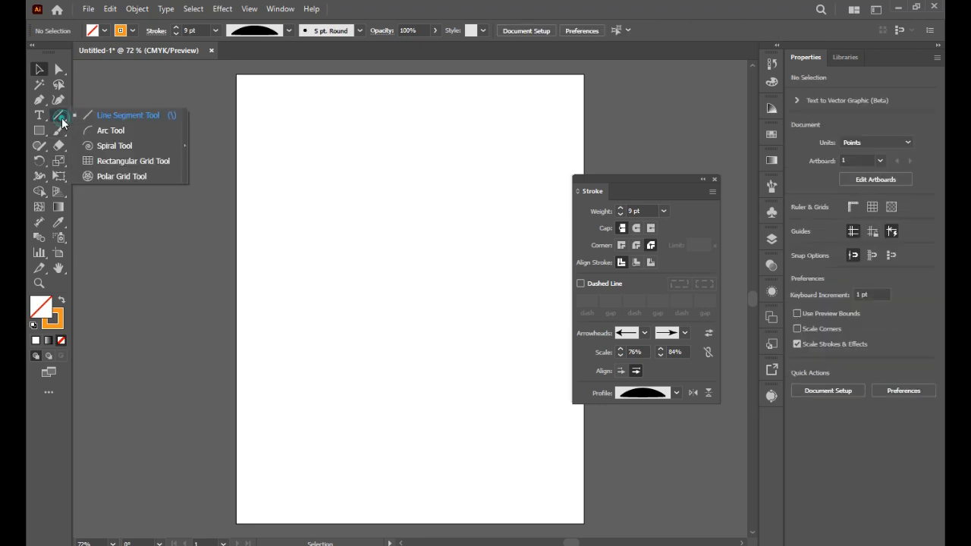
click(106, 131)
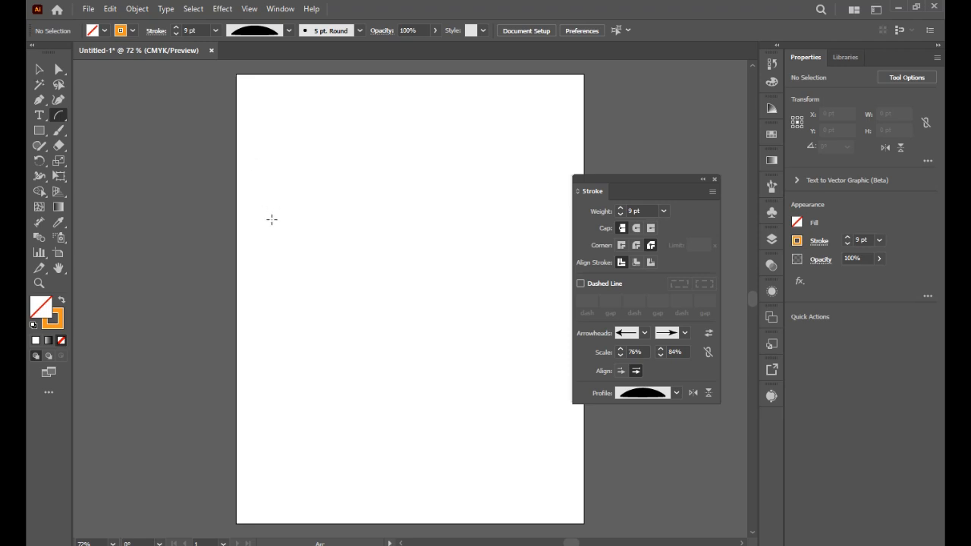
click(336, 319)
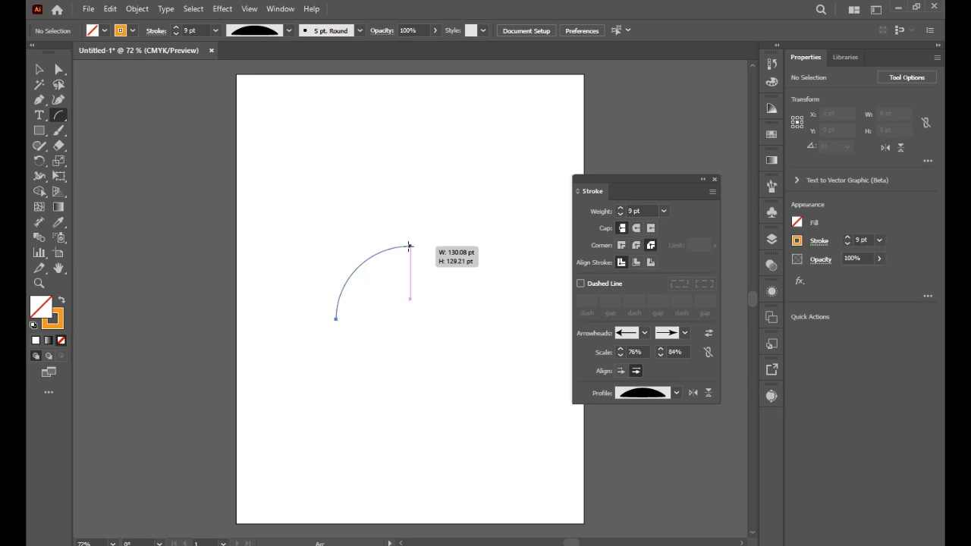
key(x)
key(x)
key(x)
key(x)
key(x)
key(x)
mouse_move(409, 246)
mouse_down()
mouse_move(410, 322)
mouse_move(412, 217)
mouse_move(360, 320)
mouse_move(383, 387)
mouse_move(339, 217)
mouse_move(403, 272)
mouse_move(354, 150)
mouse_move(508, 122)
mouse_move(349, 128)
mouse_move(499, 163)
mouse_move(458, 228)
mouse_move(437, 337)
mouse_move(314, 470)
mouse_move(314, 407)
mouse_move(358, 412)
mouse_move(343, 417)
mouse_move(359, 427)
mouse_up()
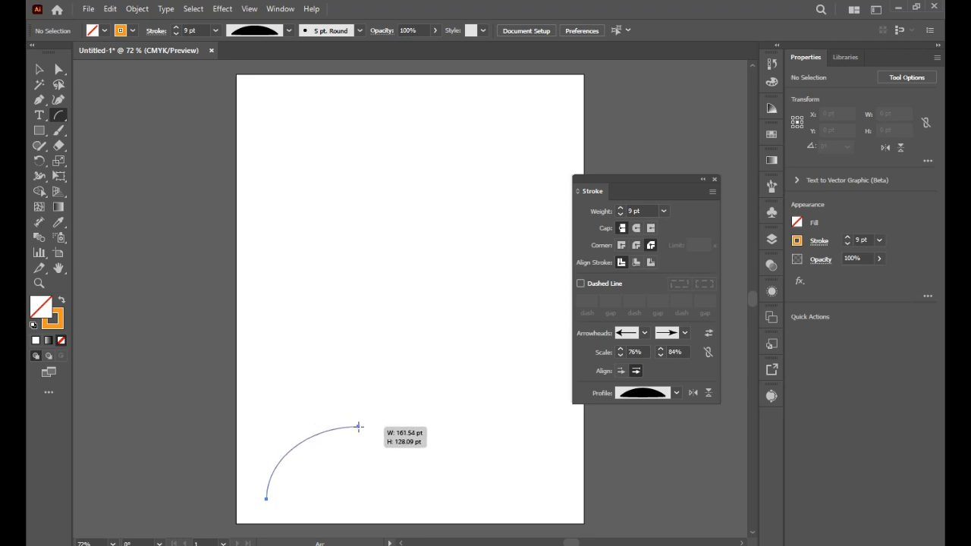
drag(360, 426, 449, 101)
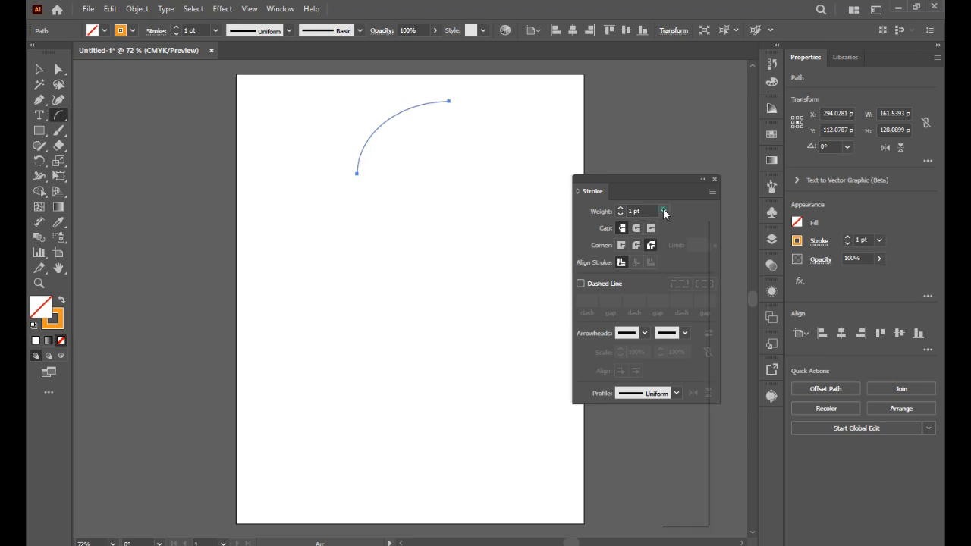
- Give the arc a Round Cap, trying a stroke weight of 10 pt and settling on 16 pt
click(664, 211)
click(677, 394)
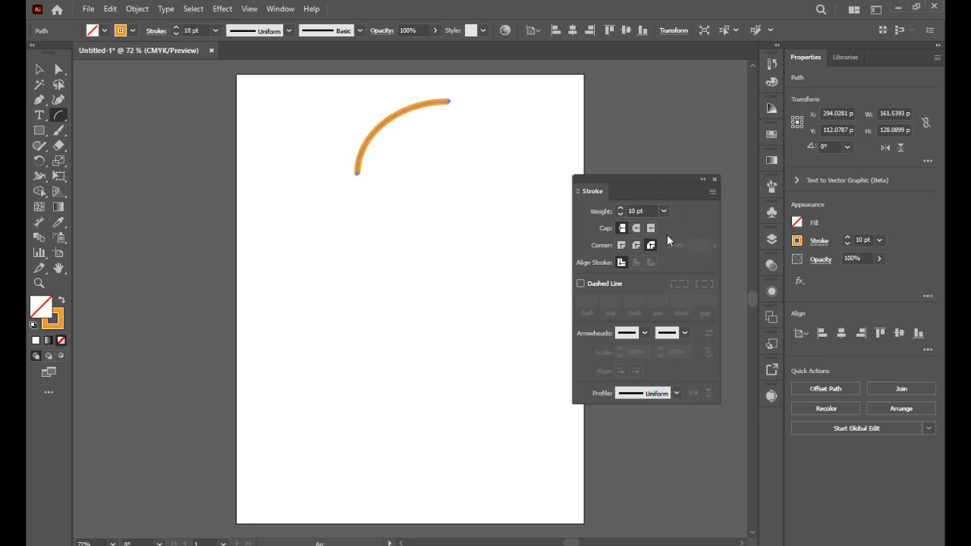
click(636, 230)
click(664, 211)
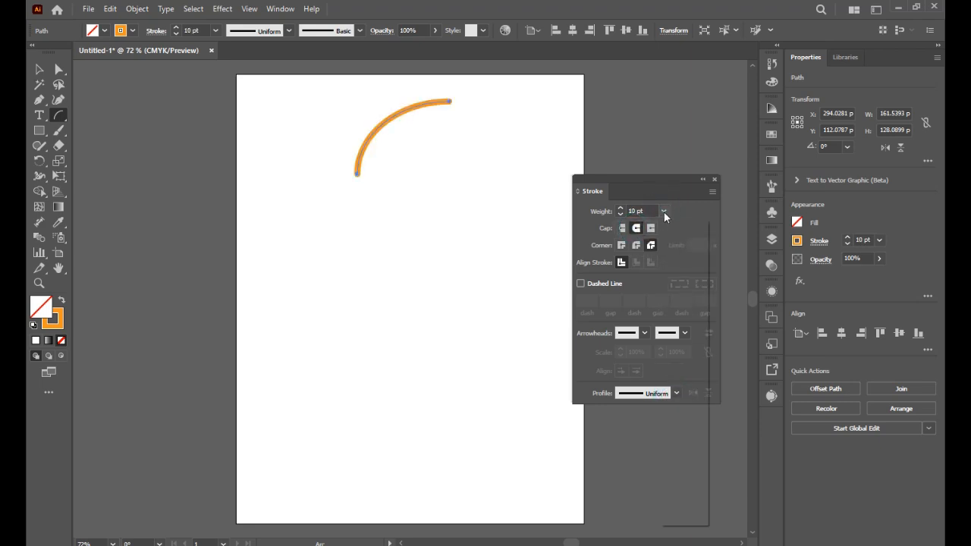
click(679, 435)
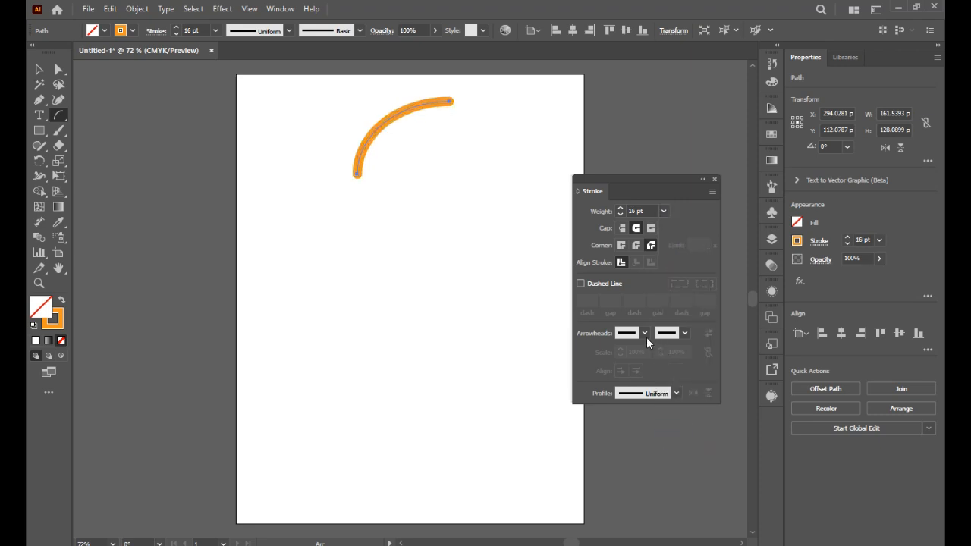
- Add arrowheads to both ends of the arc, with Arrow 4 at its end, scaled to 38% at the start and 42% at the end
click(647, 338)
click(620, 397)
click(683, 334)
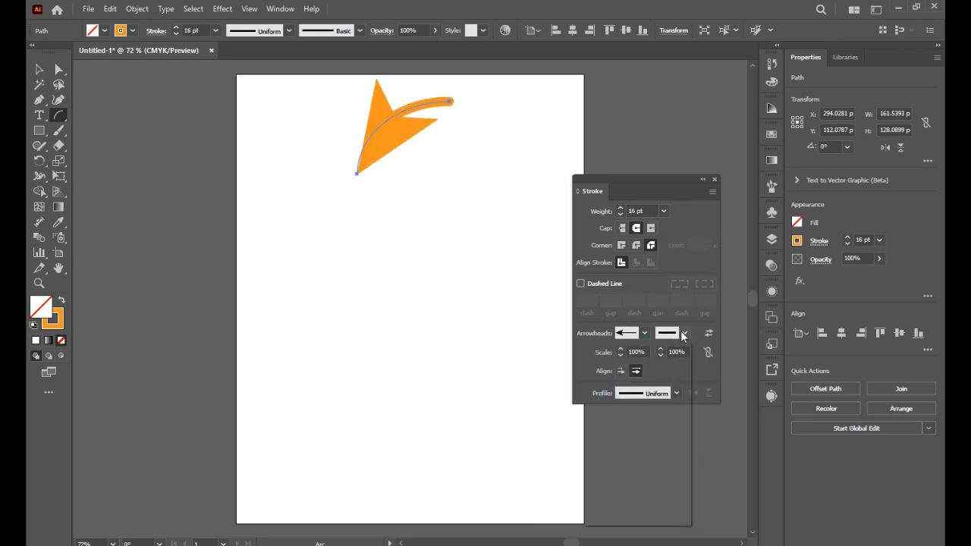
click(641, 434)
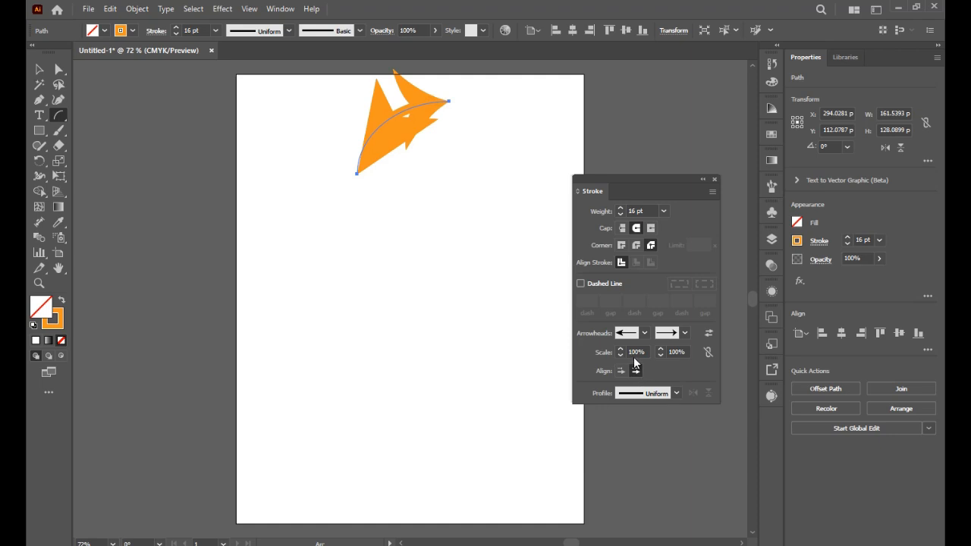
click(682, 333)
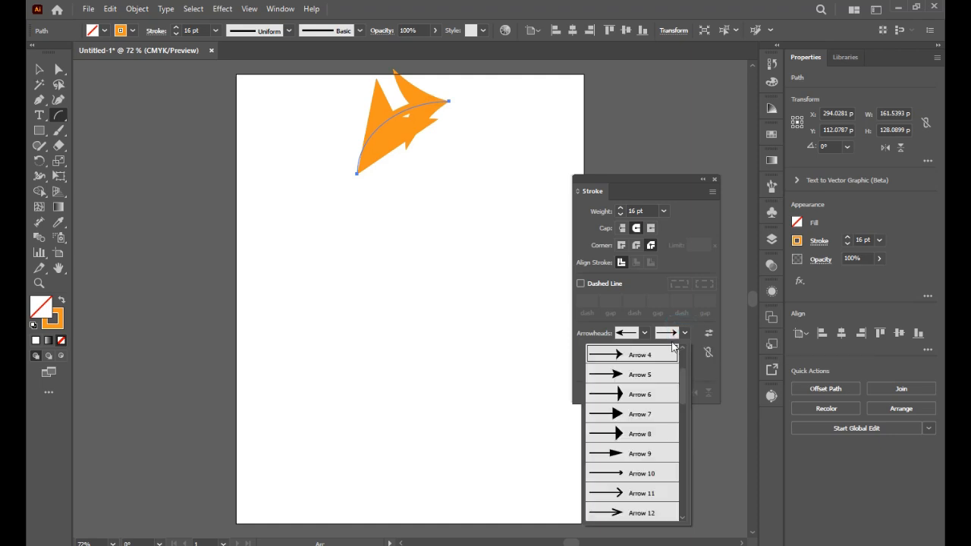
click(696, 367)
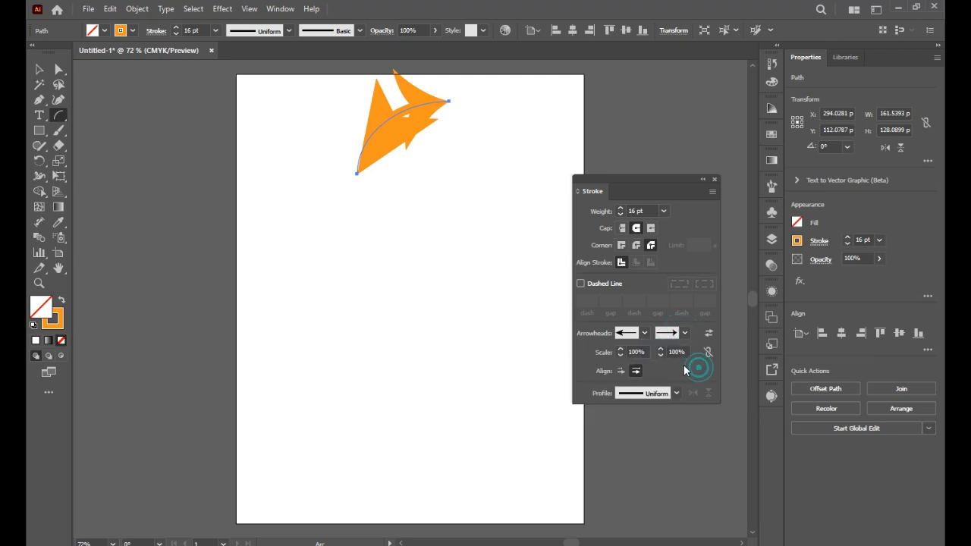
mouse_move(661, 354)
mouse_down()
mouse_move(624, 354)
mouse_move(664, 357)
mouse_up()
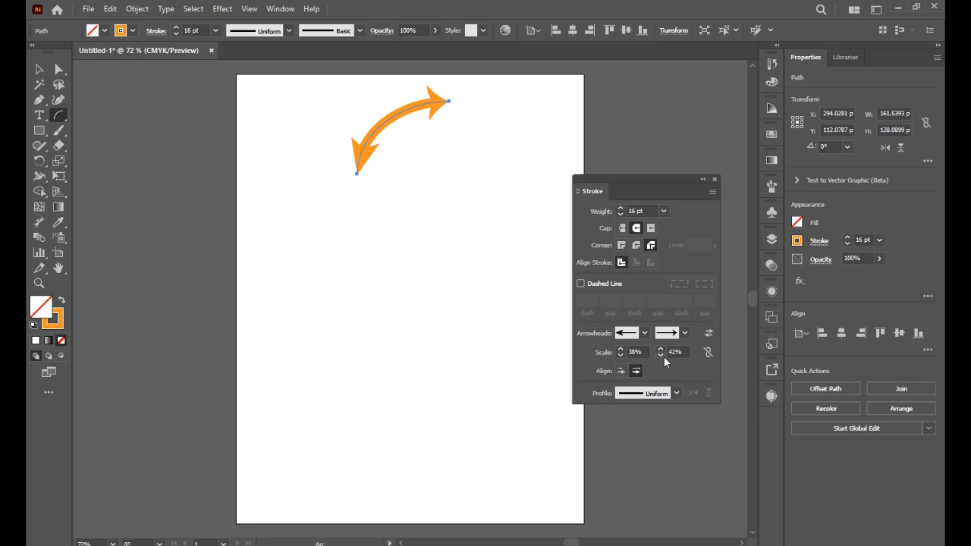
- Make the arc a dashed line with a 31 pt dash and a 50 pt gap
click(610, 284)
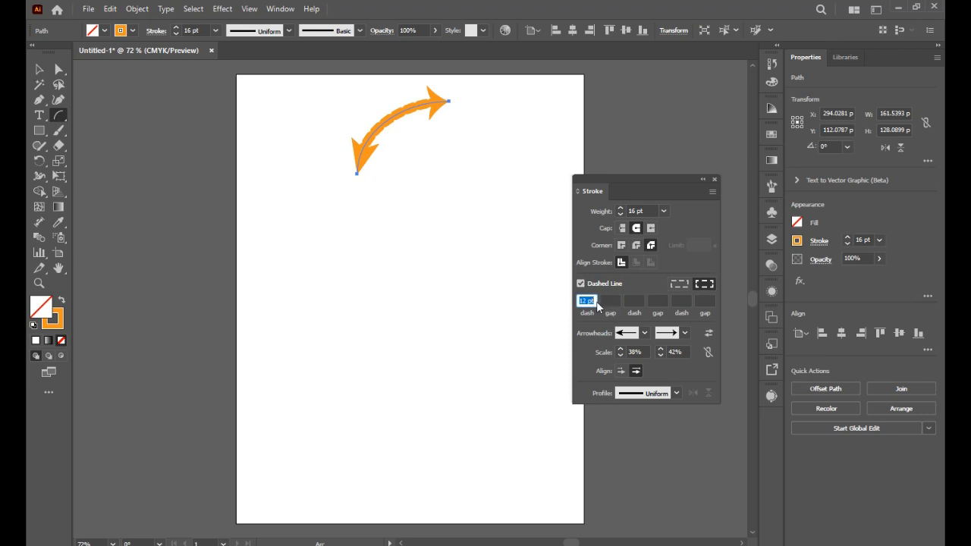
scroll(598, 307, up, 16)
scroll(598, 307, up, 4)
scroll(598, 307, down, 7)
scroll(598, 307, up, 7)
click(611, 301)
scroll(615, 301, up, 16)
scroll(616, 301, up, 4)
scroll(616, 302, up, 10)
scroll(616, 301, up, 4)
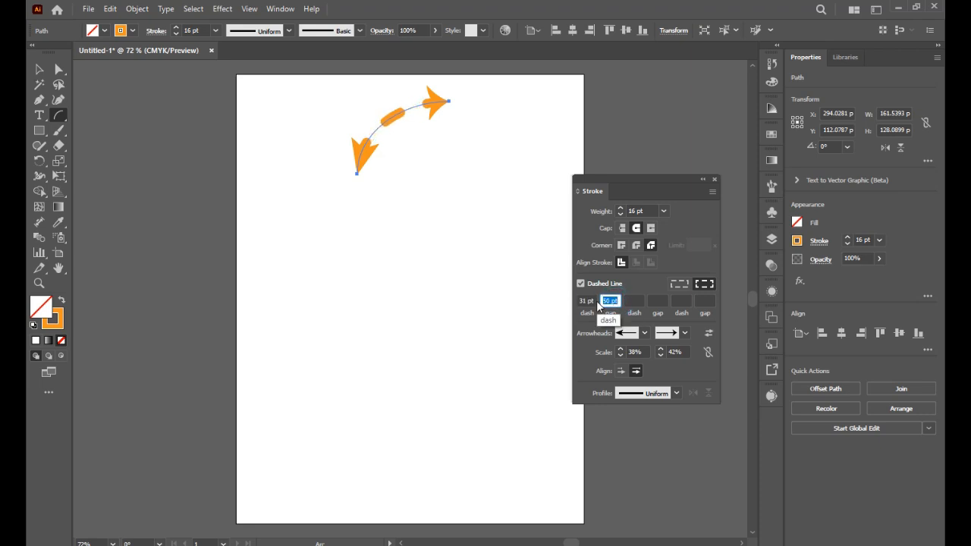
- Change the arc's first dash and gap to 37 pt, and set the second dash, second gap and third dash to 1 pt
click(587, 300)
scroll(589, 301, up, 6)
click(630, 300)
scroll(632, 302, up, 6)
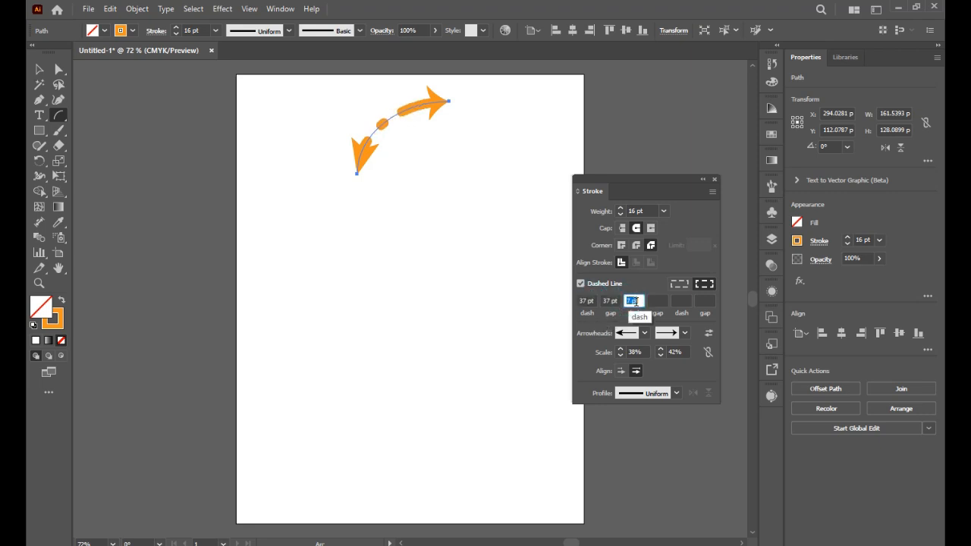
click(658, 301)
scroll(658, 302, up, 8)
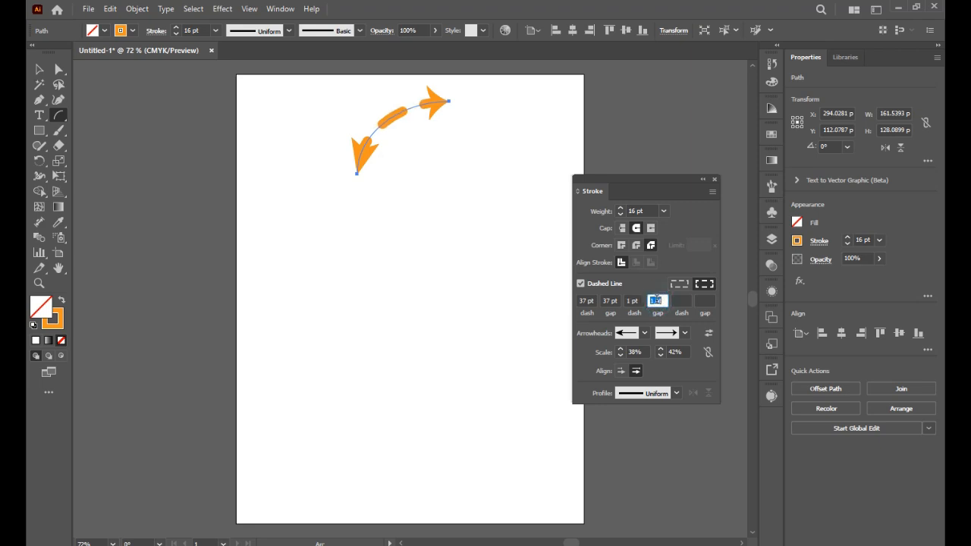
click(683, 301)
click(705, 300)
scroll(709, 302, up, 4)
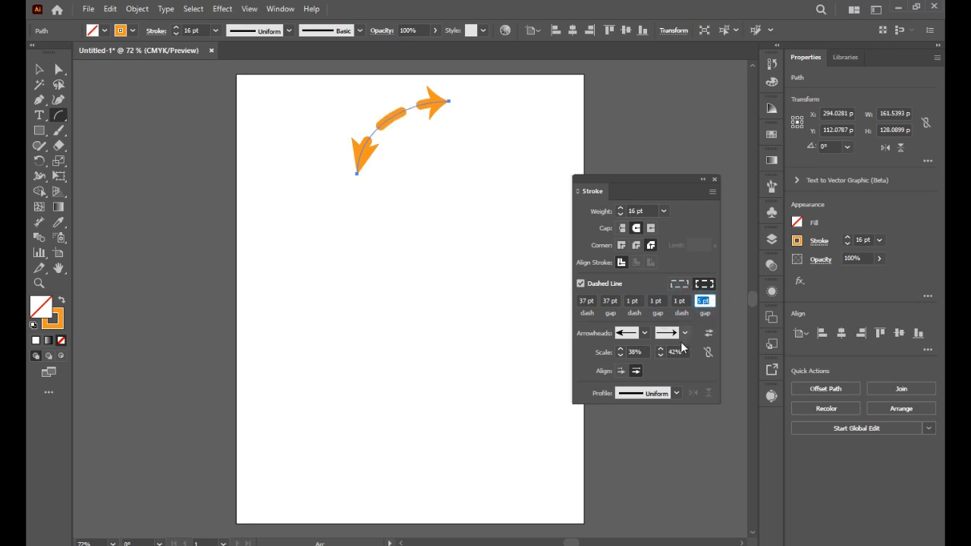
- Try the wavy width profile on the dashed arc and settle on the dome-shaped profile
click(674, 393)
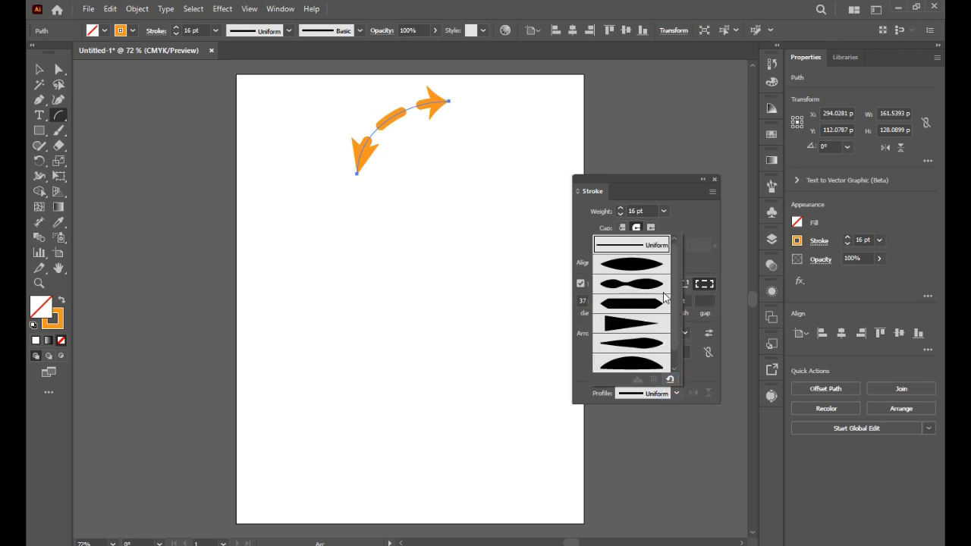
click(661, 289)
click(643, 393)
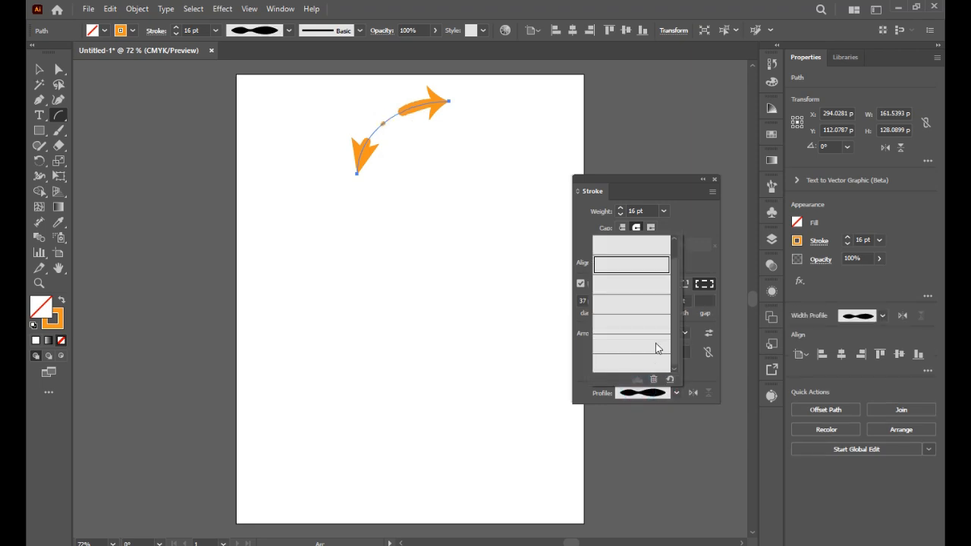
click(651, 344)
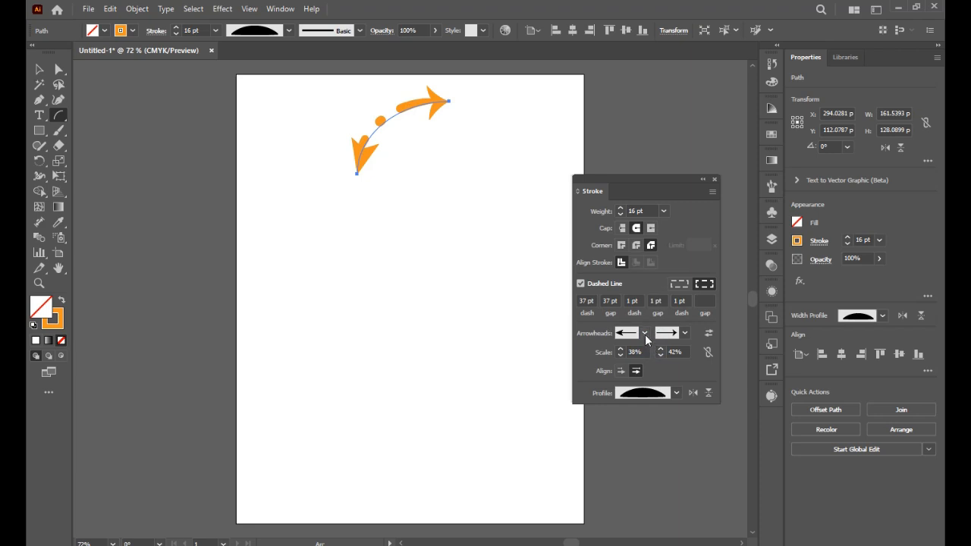
- Delete the dashed arc from the artboard and close the floating Stroke settings
click(37, 72)
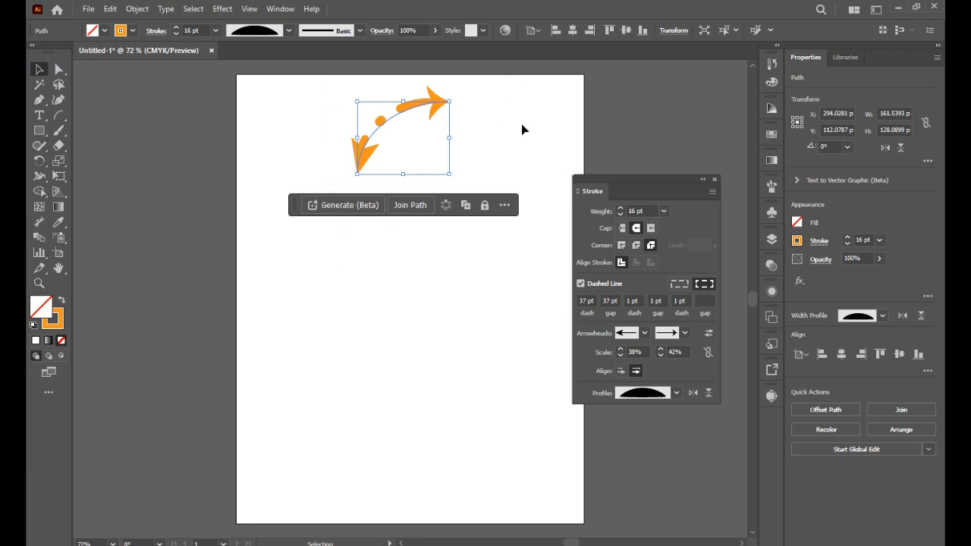
key(Delete)
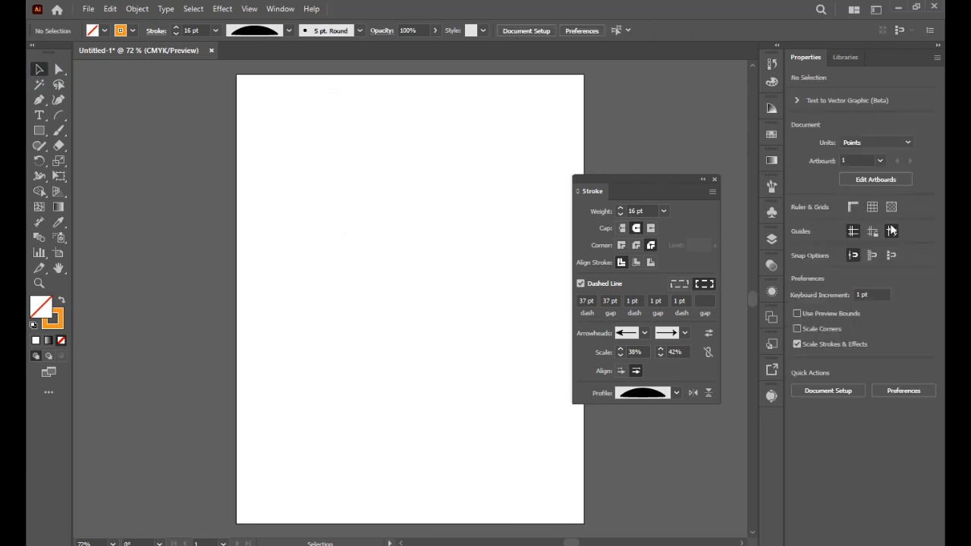
click(715, 179)
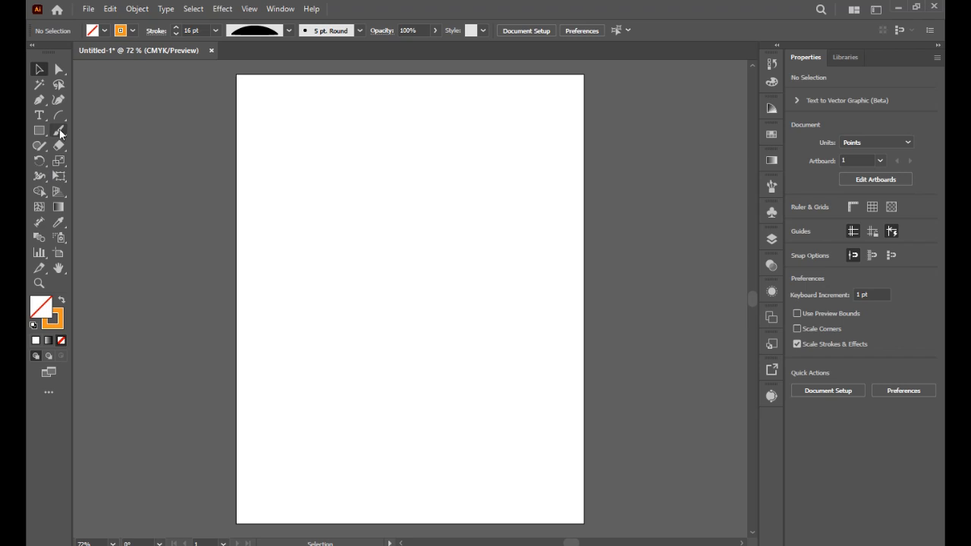
- Draw a spiral about 690 by 697 pt, starting from the artboard's upper-left area
click(58, 115)
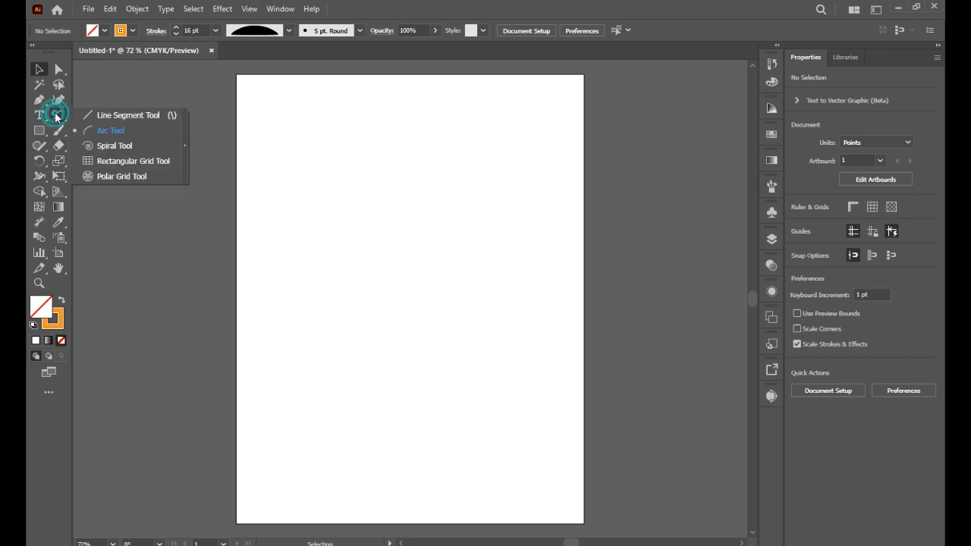
click(88, 147)
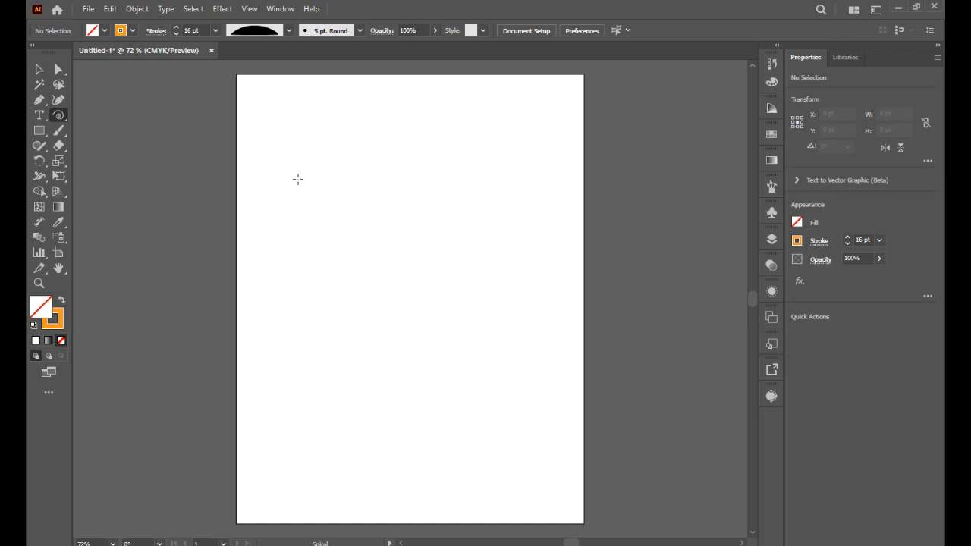
drag(297, 179, 339, 221)
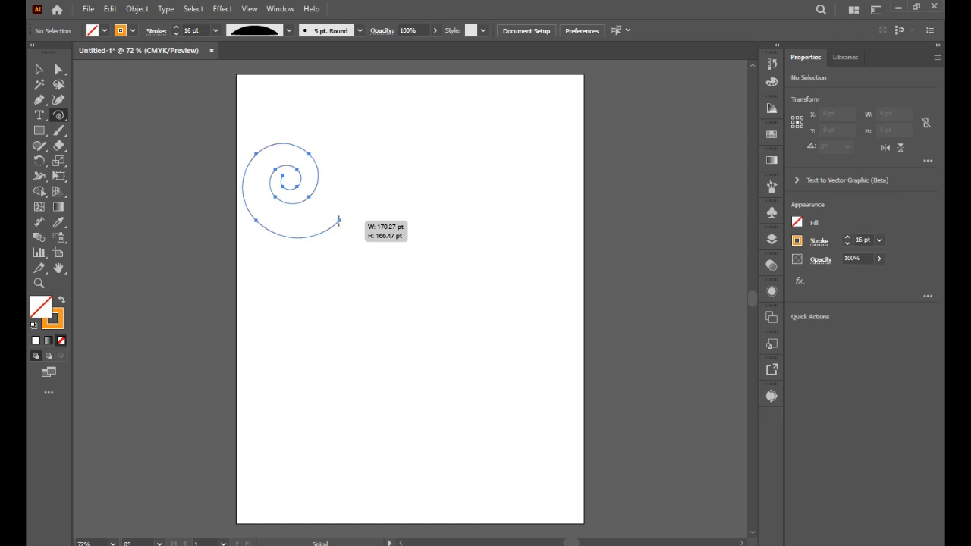
drag(339, 220, 459, 362)
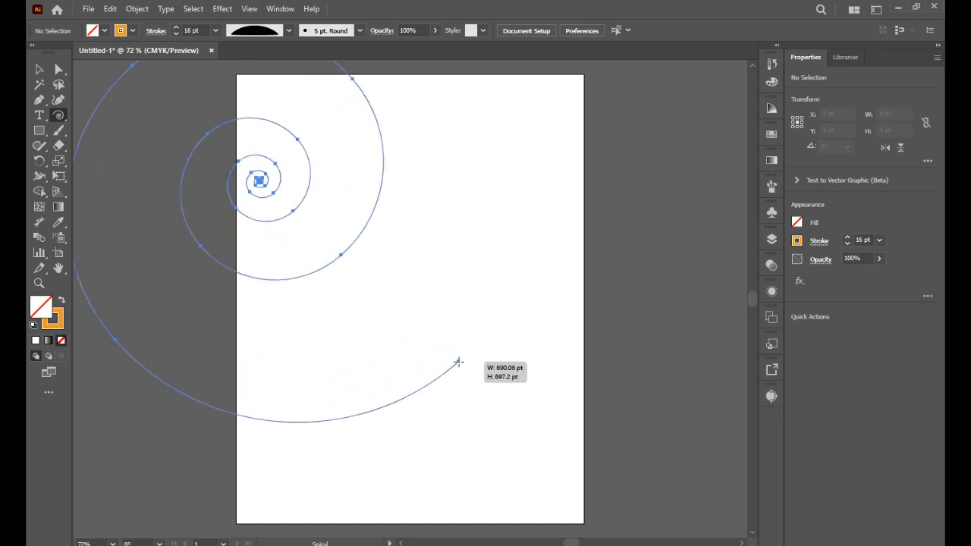
- Repeatedly reduce and increase the spiral's number of segments while still sizing it
key(Down)
key(Down)
key(Down)
key(Down)
key(Down)
key(Down)
key(Down)
key(Down)
key(Down)
key(Down)
drag(458, 362, 493, 401)
key(Down)
key(Up)
key(Up)
key(Up)
key(Up)
key(Up)
key(Up)
key(Up)
key(Up)
key(Up)
key(Up)
key(Up)
key(Up)
key(Up)
key(Up)
key(Down)
key(Down)
key(Down)
key(Down)
key(Down)
key(Down)
key(Down)
key(Down)
key(Down)
key(Down)
key(Down)
key(Down)
key(Down)
key(Down)
key(Up)
key(Up)
key(Up)
key(Up)
key(Up)
key(Up)
key(Up)
key(Up)
key(Up)
key(Up)
key(Up)
key(Up)
key(Up)
key(Up)
key(Down)
key(Down)
key(Down)
key(Down)
key(Down)
key(Down)
key(Down)
key(Down)
key(Down)
key(Down)
key(Down)
key(Down)
key(Down)
key(Down)
key(Up)
key(Up)
key(Up)
key(Up)
key(Up)
key(Up)
key(Up)
key(Up)
key(Up)
key(Up)
key(Up)
key(Up)
key(Up)
key(Up)
drag(362, 361, 399, 366)
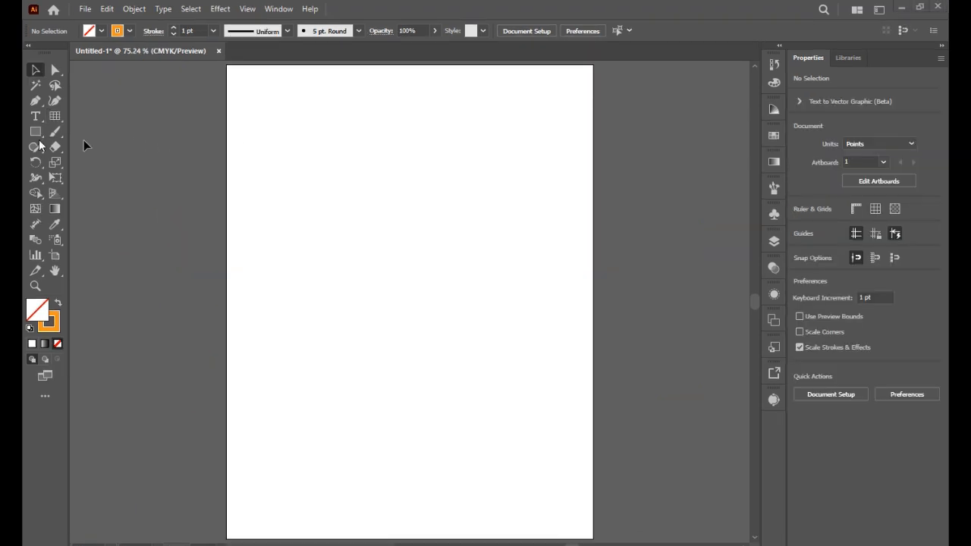
- Draw a rectangular grid about 559 by 547 pt across the upper part of the artboard
drag(54, 116, 113, 163)
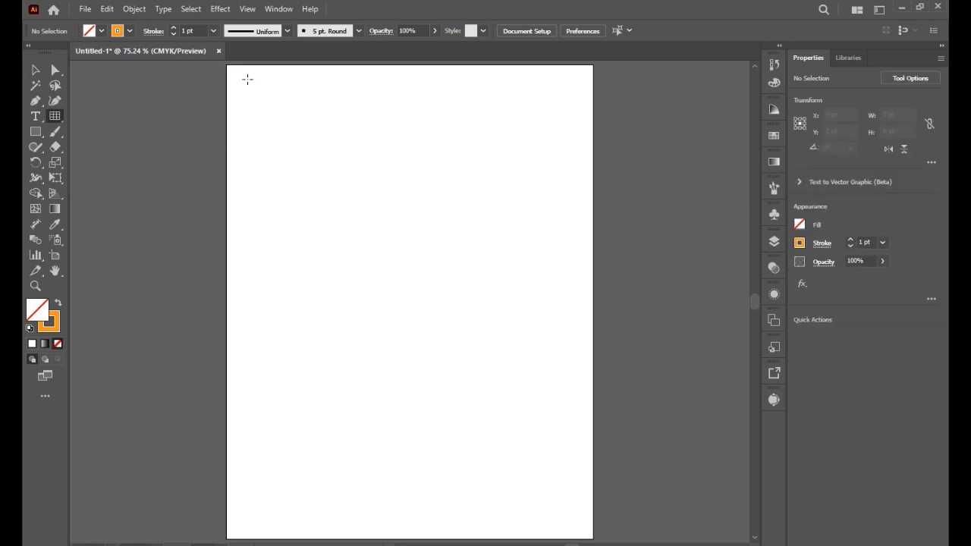
drag(240, 76, 575, 404)
click(35, 69)
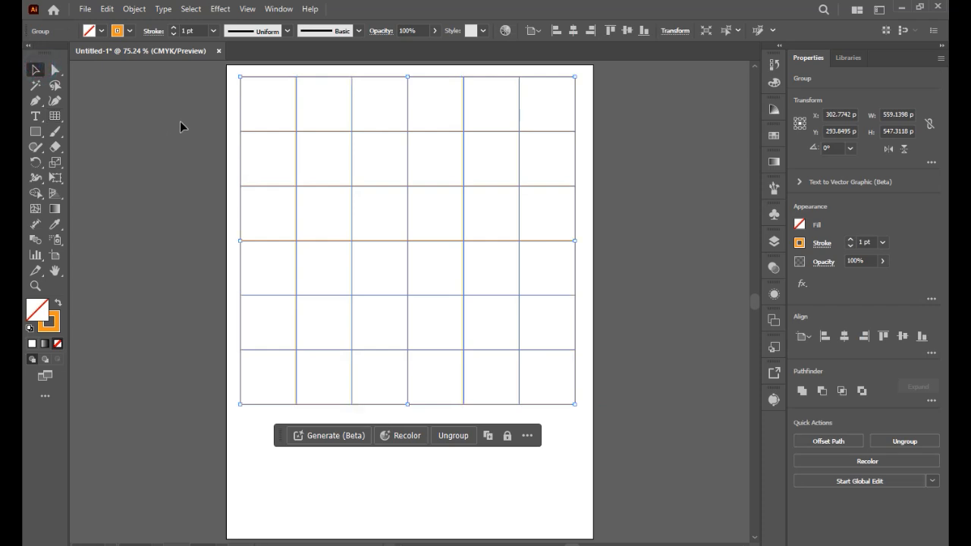
- Give the grid a black 8 pt stroke and a blue fill
click(129, 30)
click(57, 60)
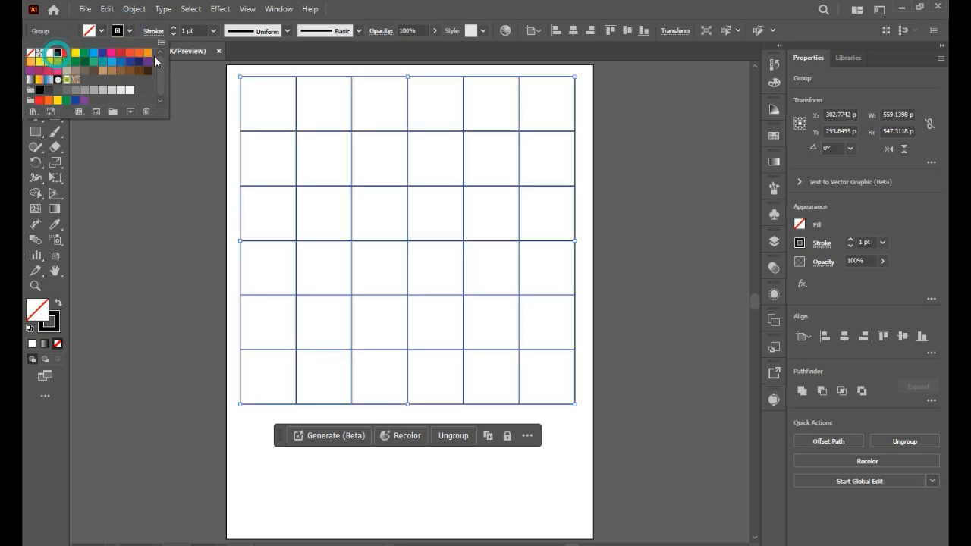
click(208, 29)
click(213, 30)
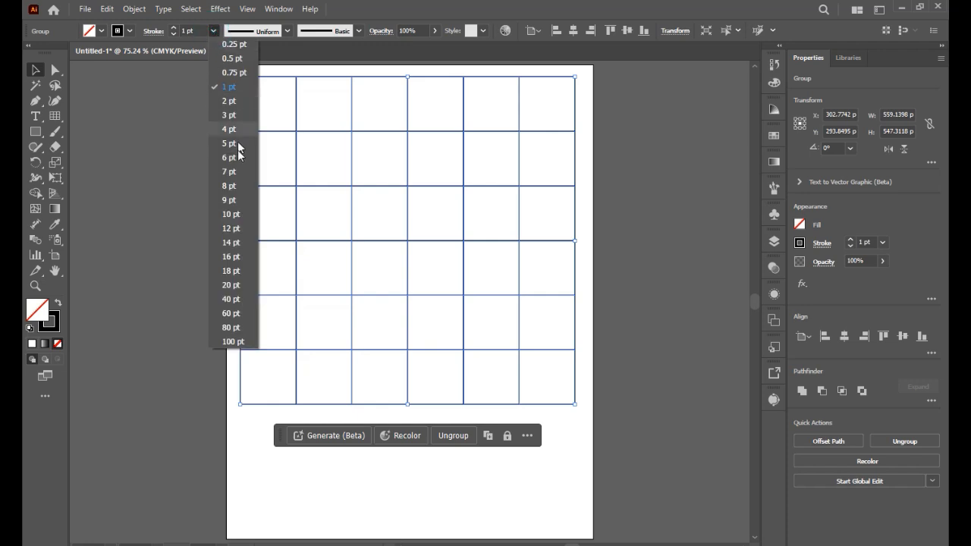
click(232, 194)
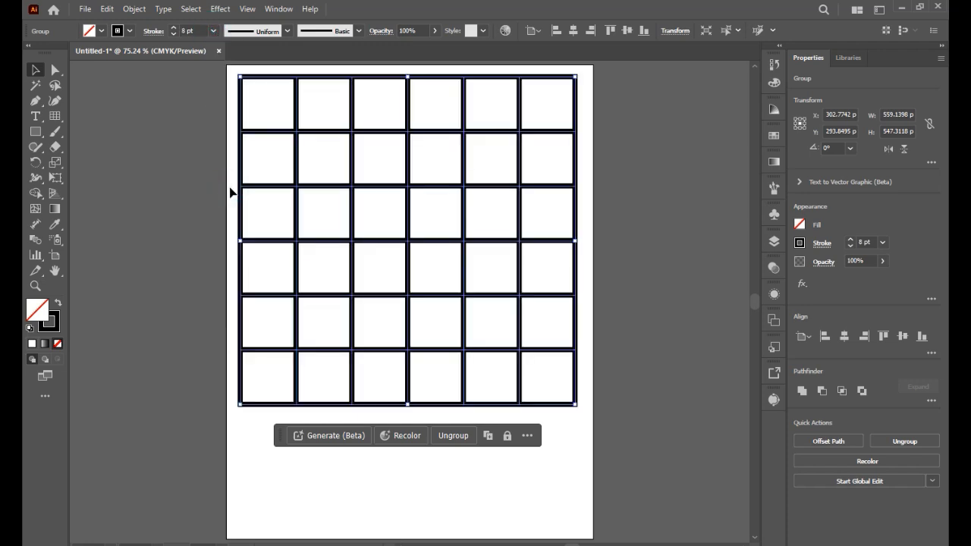
click(101, 31)
click(110, 63)
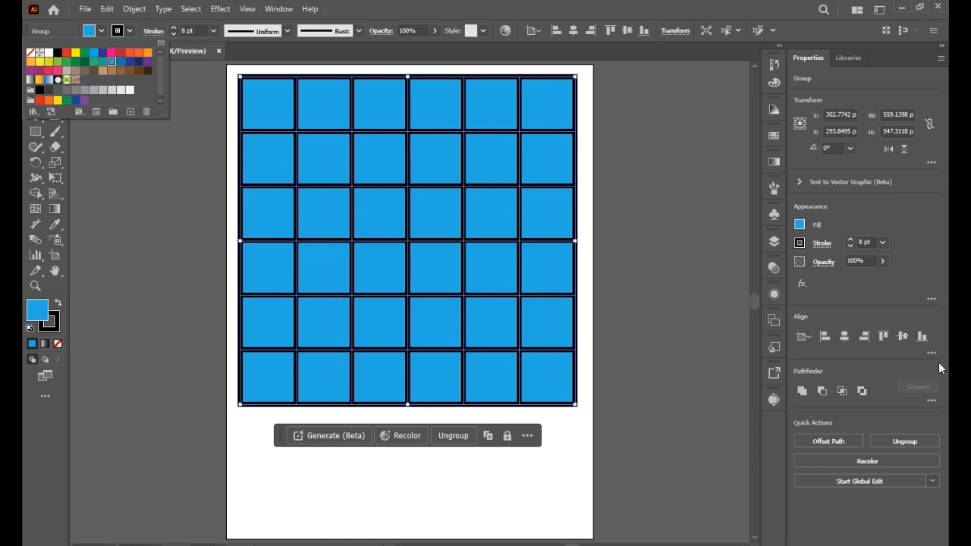
- Apply the Trim pathfinder to the blue grid and deselect it
click(934, 402)
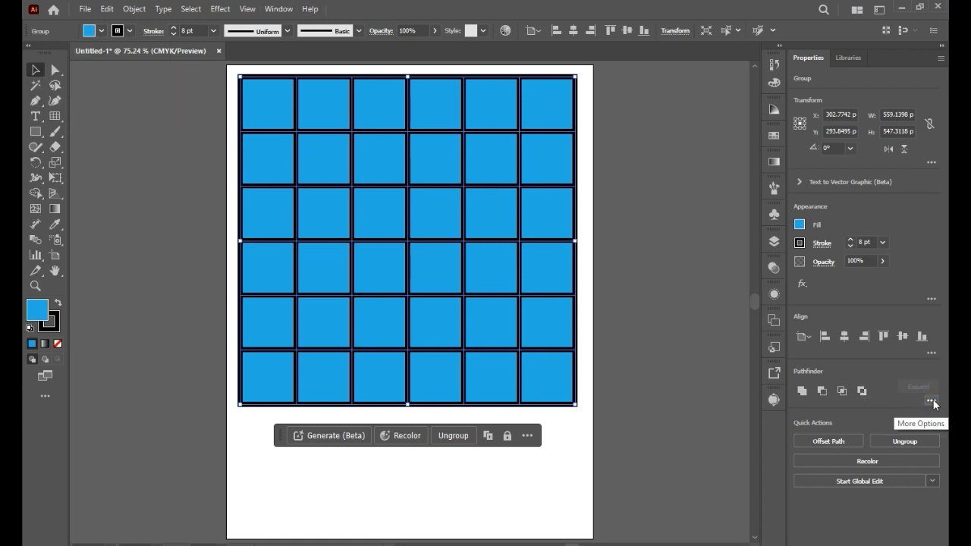
click(931, 402)
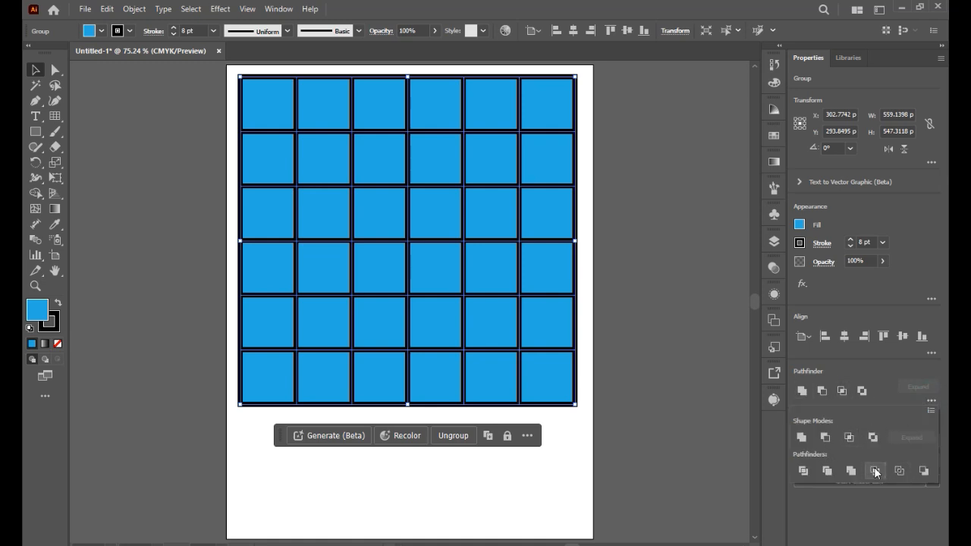
click(831, 471)
click(619, 210)
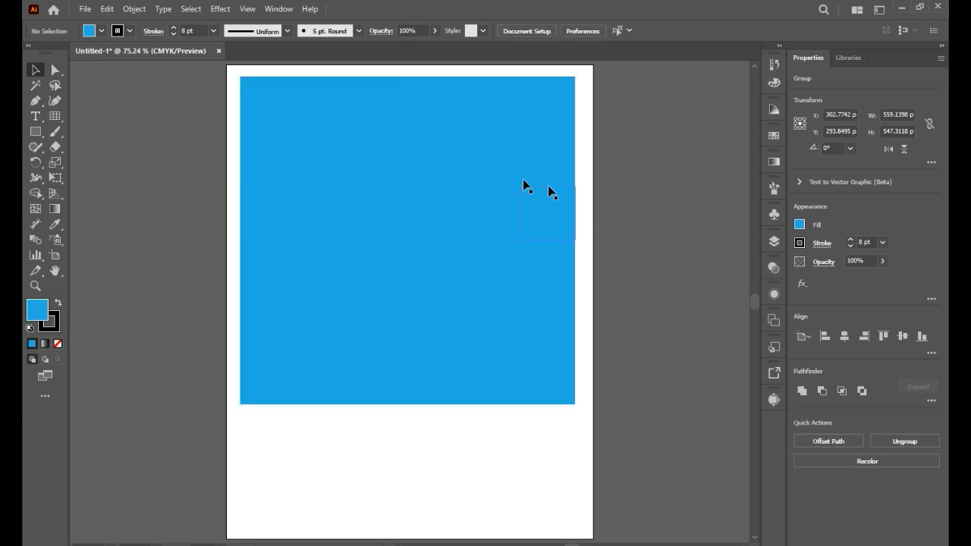
- Move the trimmed grid slightly down and to the right, and ungroup it into separate cells
click(425, 161)
click(221, 114)
drag(251, 104, 171, 162)
drag(245, 178, 357, 142)
click(466, 456)
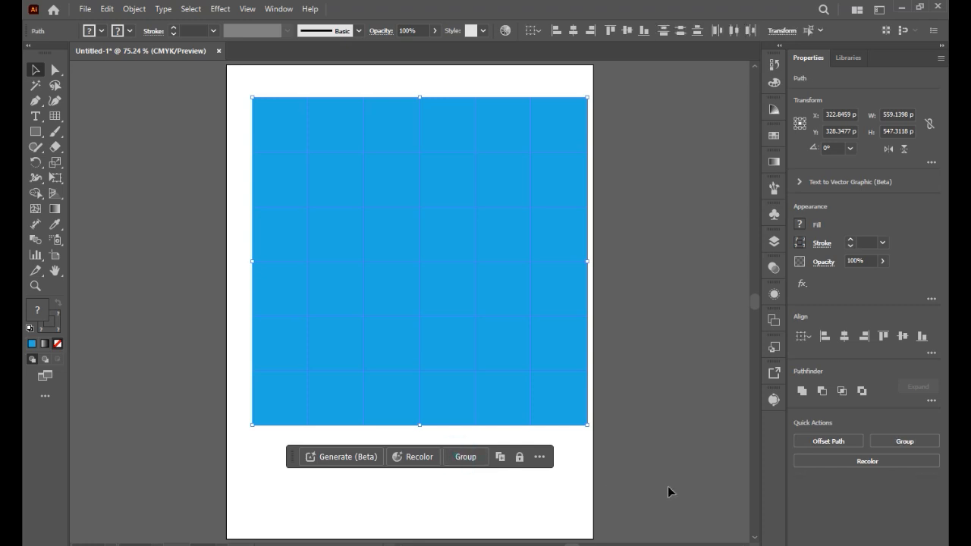
click(670, 492)
- Fill the third cell of the top row with pink and the fourth cell with green
click(309, 130)
click(268, 120)
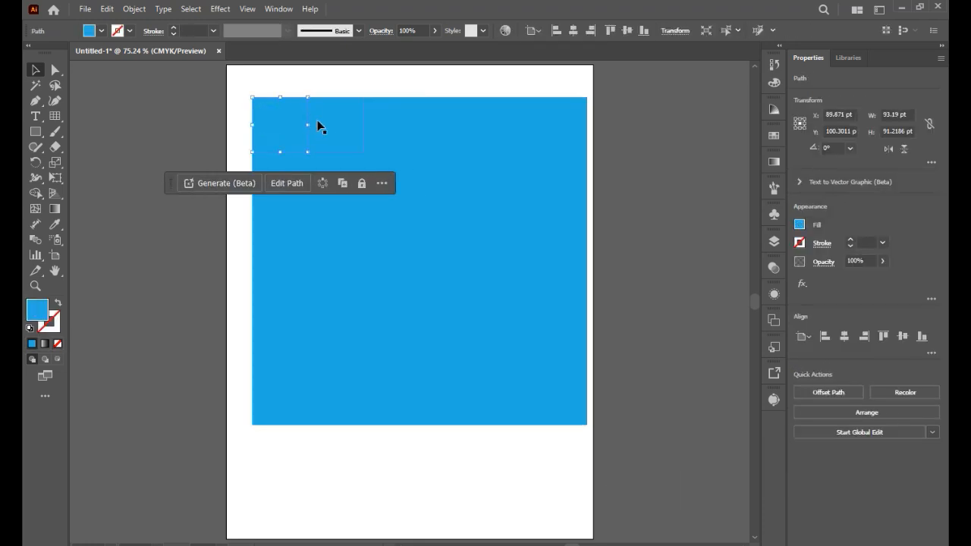
drag(337, 126, 399, 126)
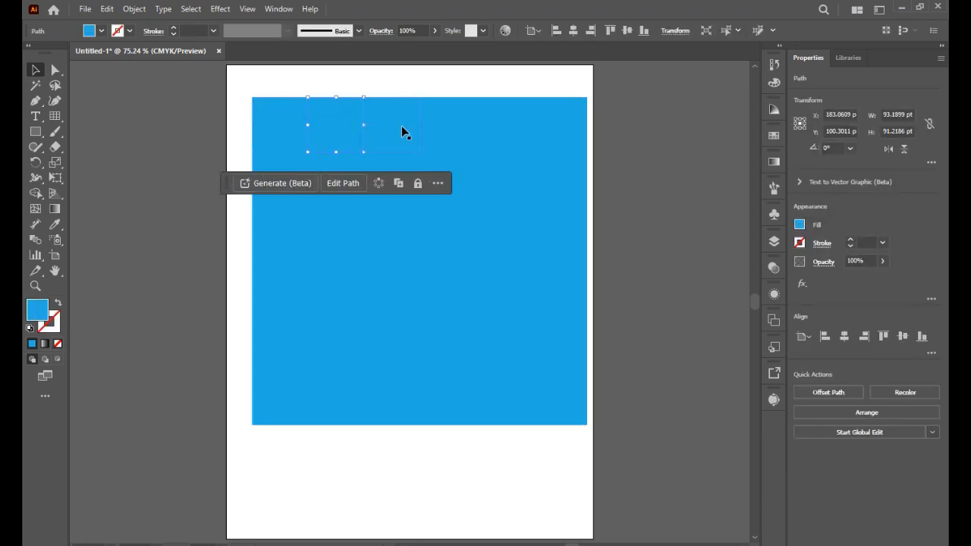
click(101, 31)
click(111, 52)
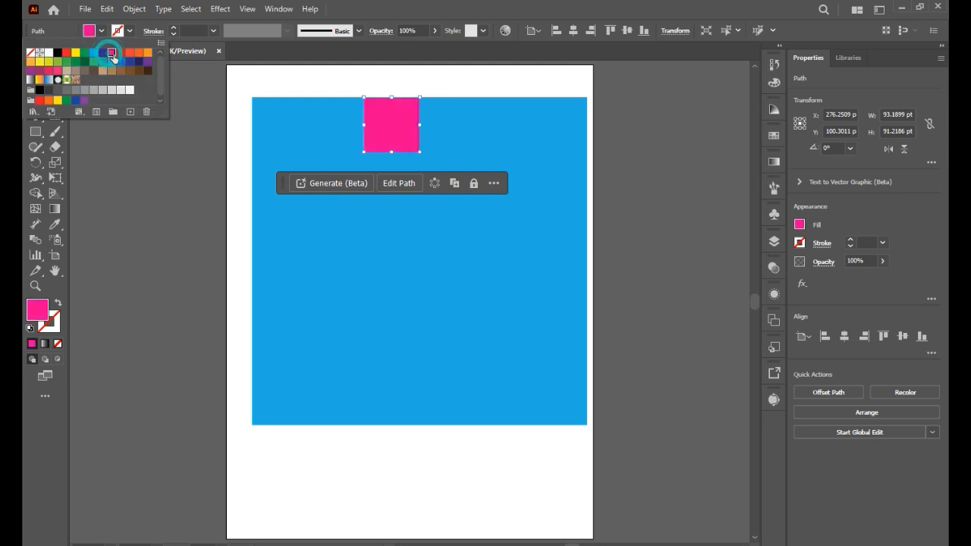
click(440, 119)
click(459, 123)
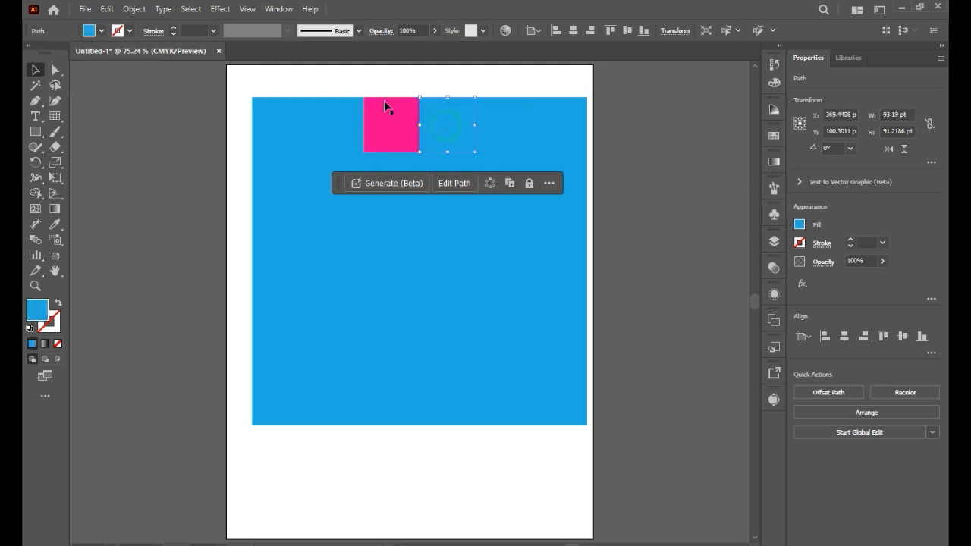
click(101, 31)
click(94, 63)
- Delete all the coloured grid cells from the artboard
drag(235, 85, 733, 514)
key(Delete)
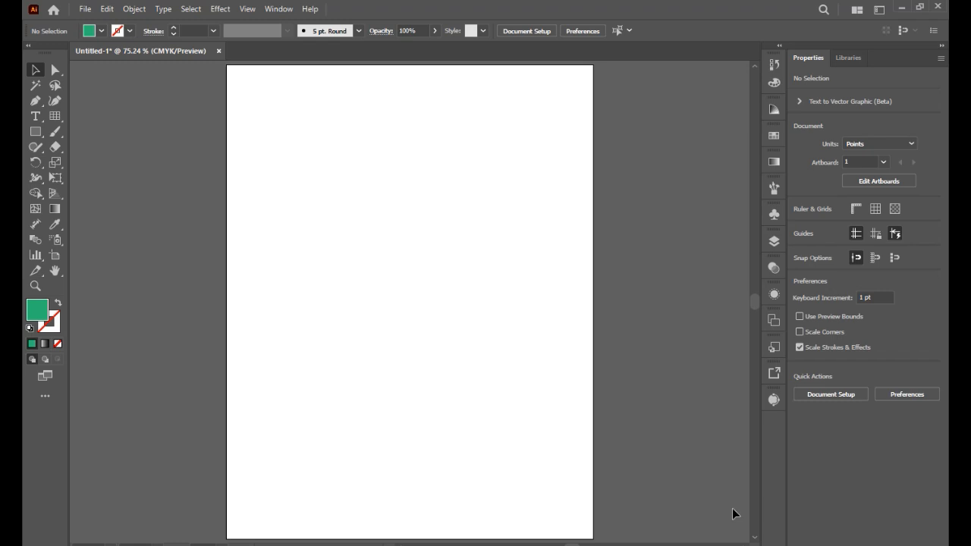
- Create a rectangular grid with 4 horizontal and 3 vertical dividers, keeping the default size
click(55, 116)
click(254, 94)
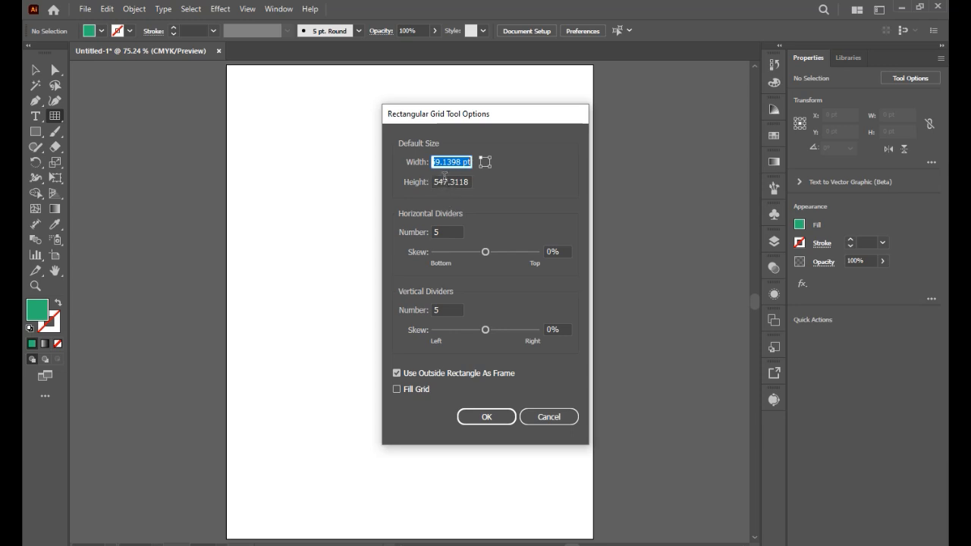
double_click(445, 234)
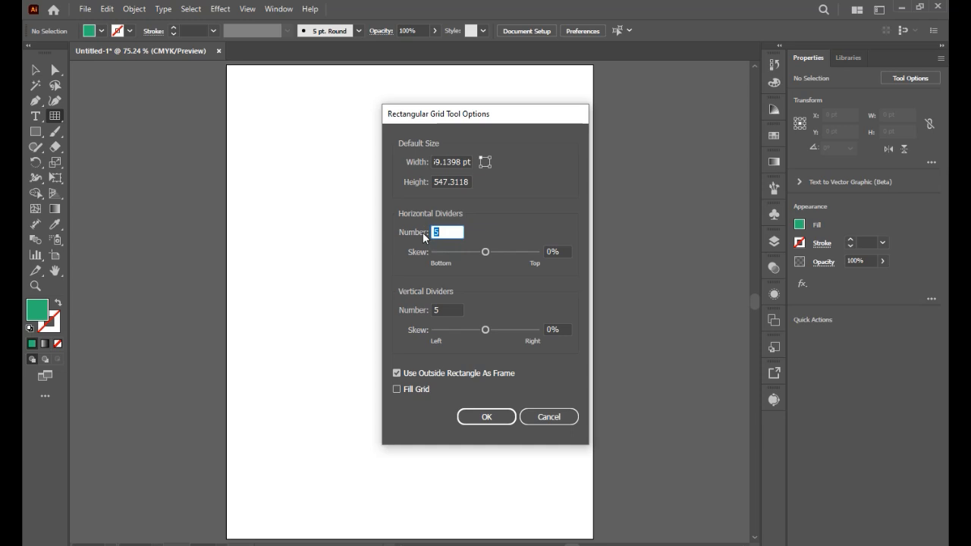
text(4)
key(Tab)
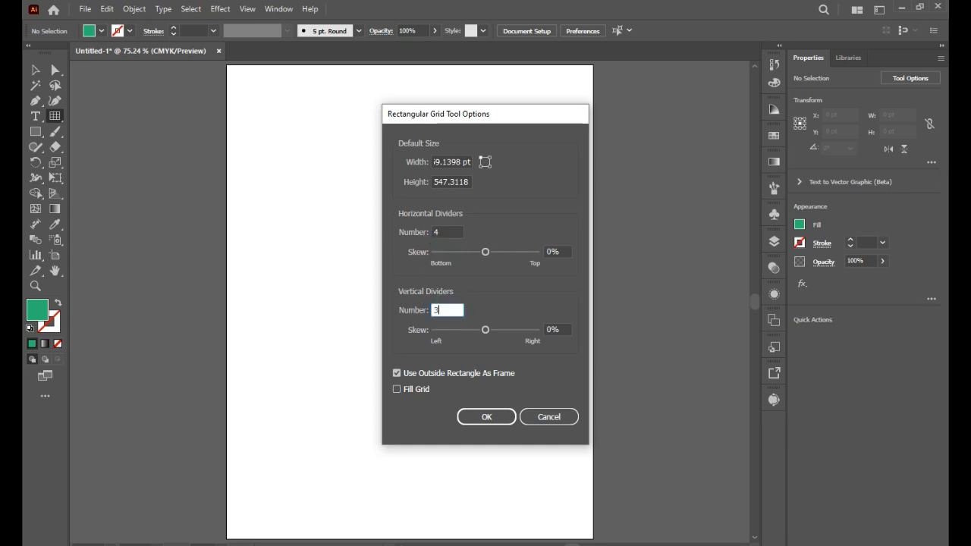
click(513, 416)
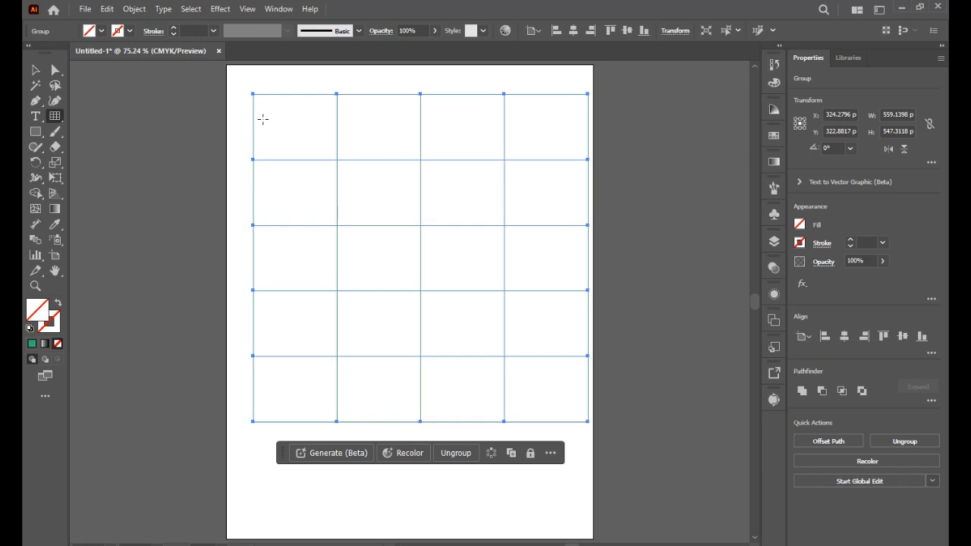
- Delete that grid and draw a new rectangular grid freehand, about 501 by 497 pt
key(Delete)
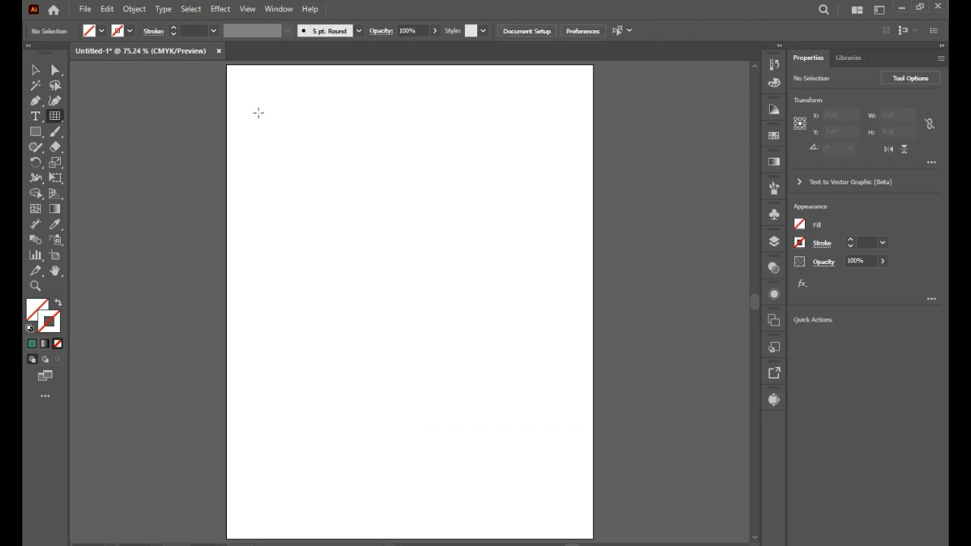
drag(251, 104, 552, 404)
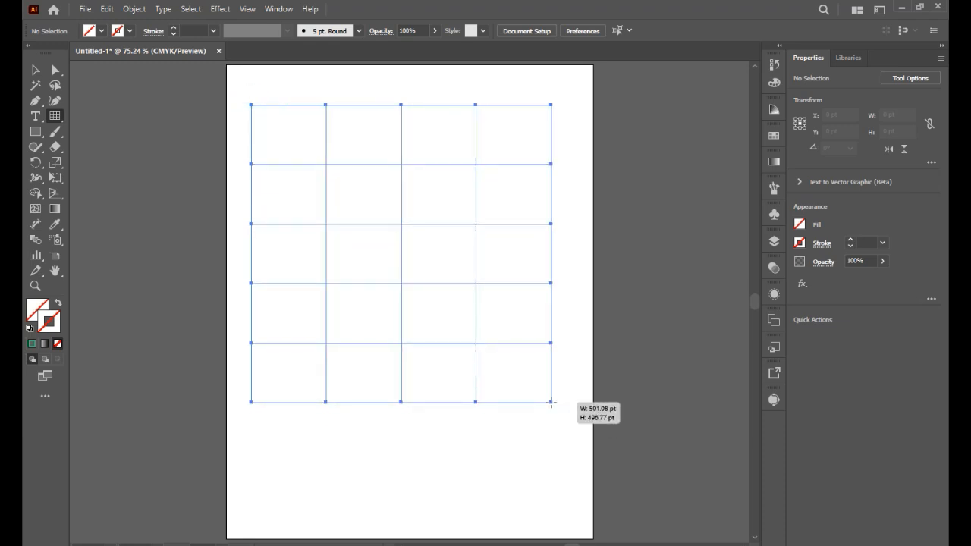
- While still drawing the grid, skew its vertical dividers toward the left and then toward the right
key(x)
key(x)
key(x)
key(x)
key(x)
key(x)
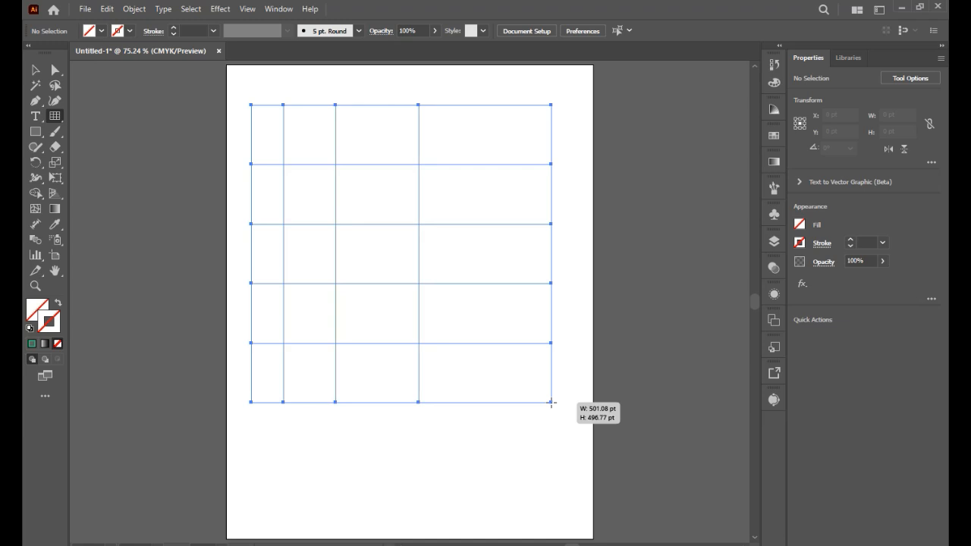
key(x)
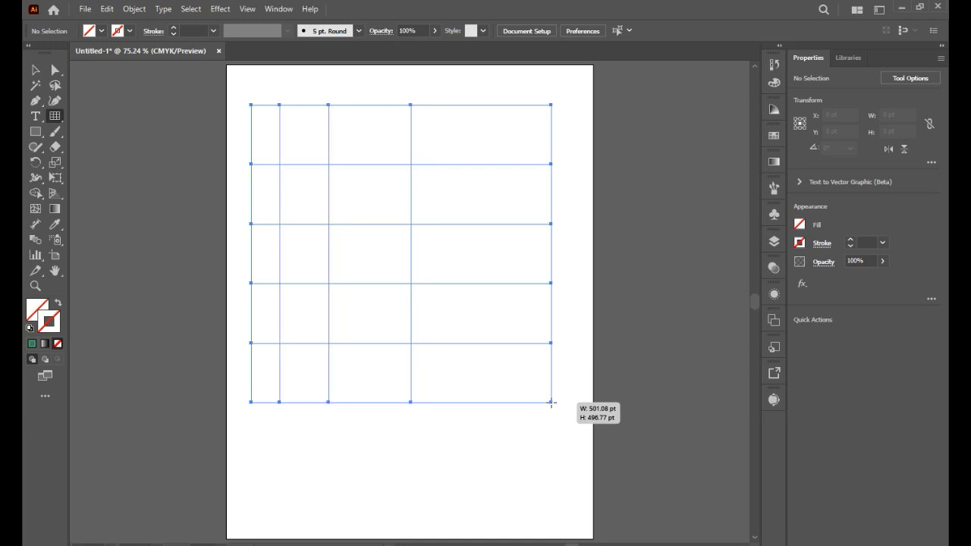
key(c)
key(c)
key(c)
key(c)
key(c)
key(c)
key(c)
key(c)
key(c)
key(c)
key(c)
key(c)
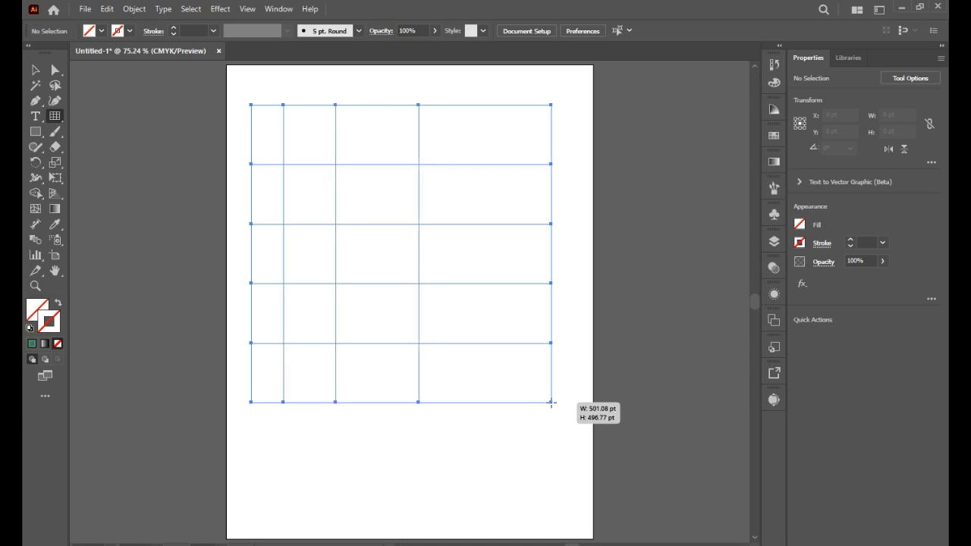
key(c)
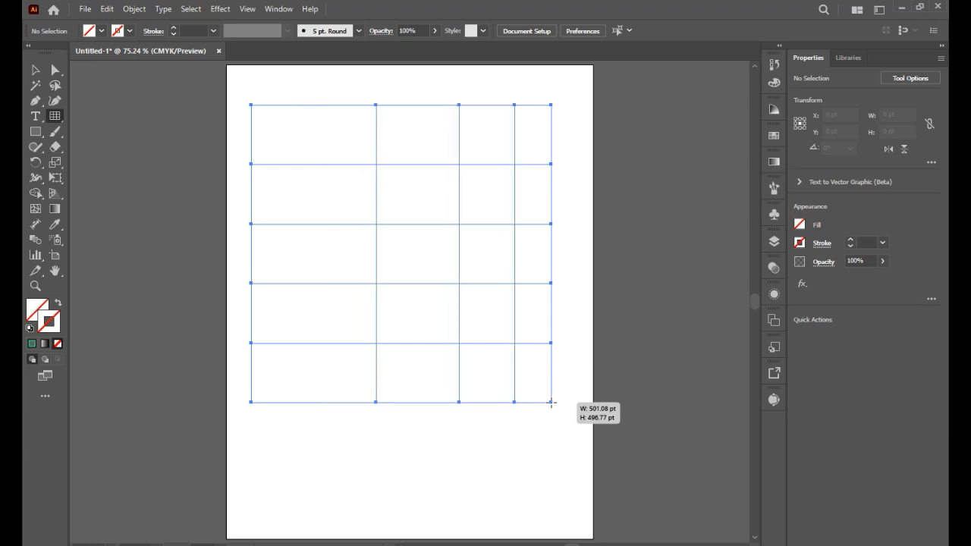
- Skew the grid's horizontal dividers toward the bottom and then toward the top
key(f)
key(f)
key(f)
key(f)
key(f)
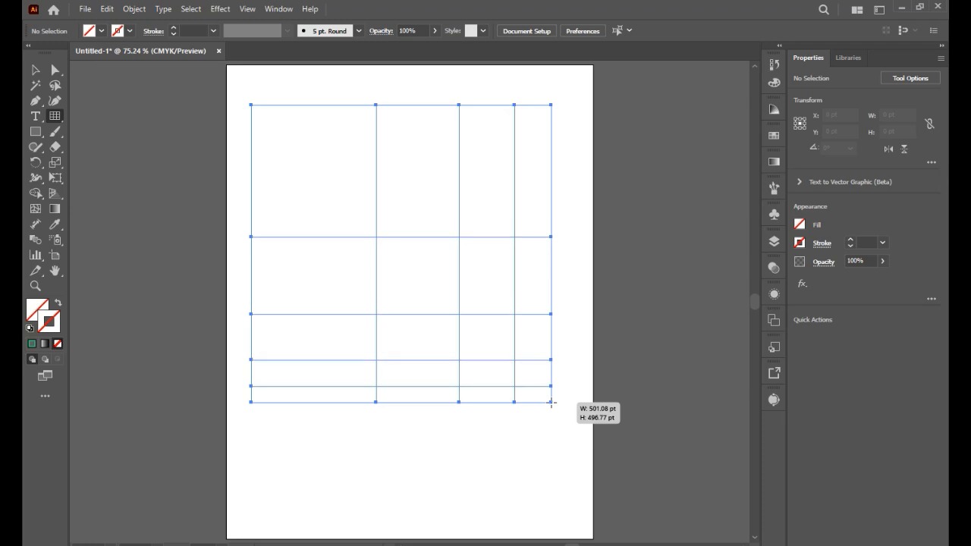
key(v)
key(v)
key(v)
key(v)
key(v)
key(v)
key(v)
key(v)
key(v)
key(v)
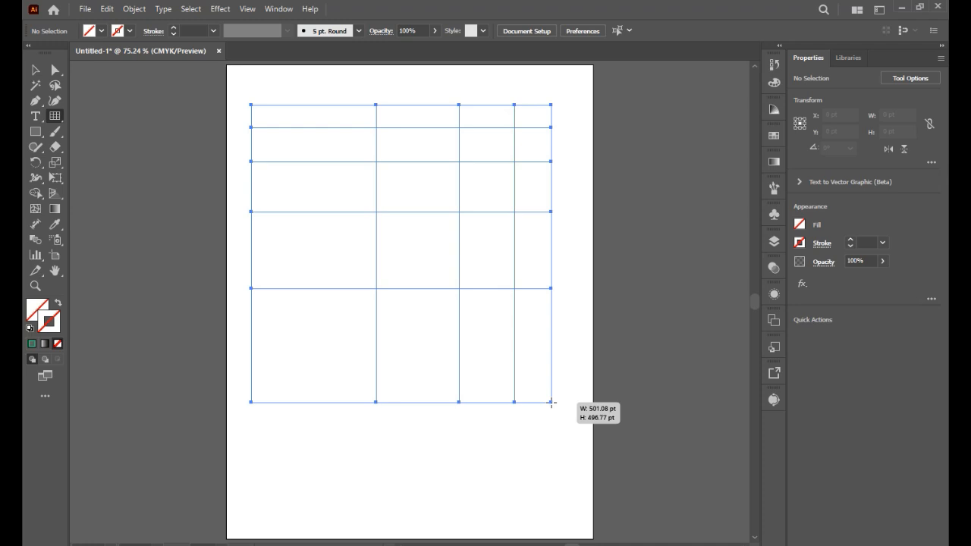
- Vary the number of vertical dividers in the grid, ending with six
key(Right)
key(Right)
key(Right)
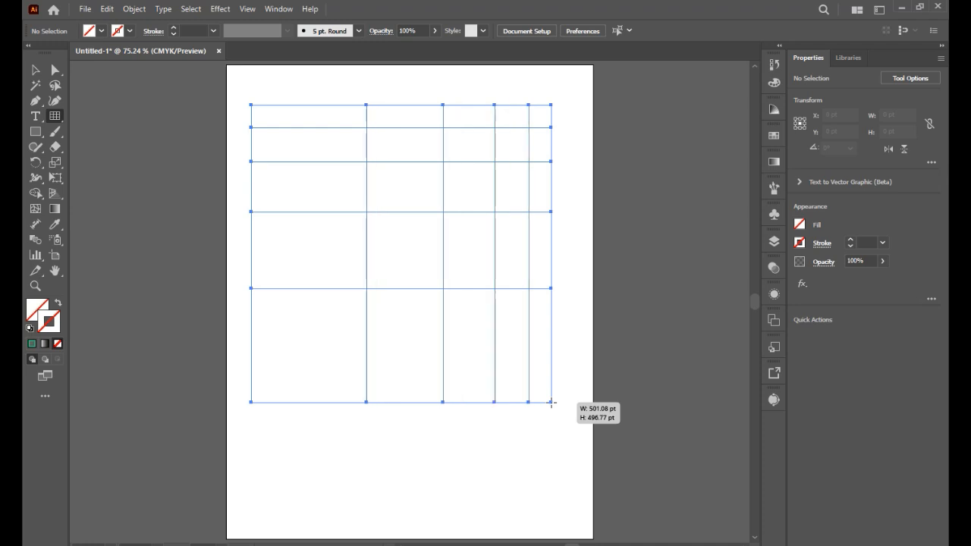
key(Right)
key(Left)
key(Left)
key(Left)
key(Left)
key(Left)
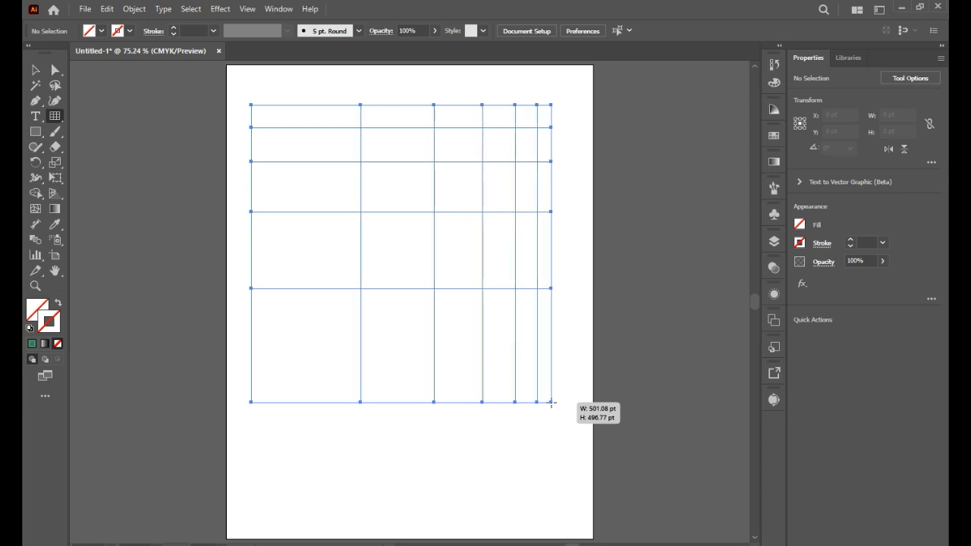
key(Right)
key(Right)
key(Right)
key(Right)
- Raise the number of horizontal dividers to eight and bring it back to four
key(Up)
key(Up)
key(Up)
key(Up)
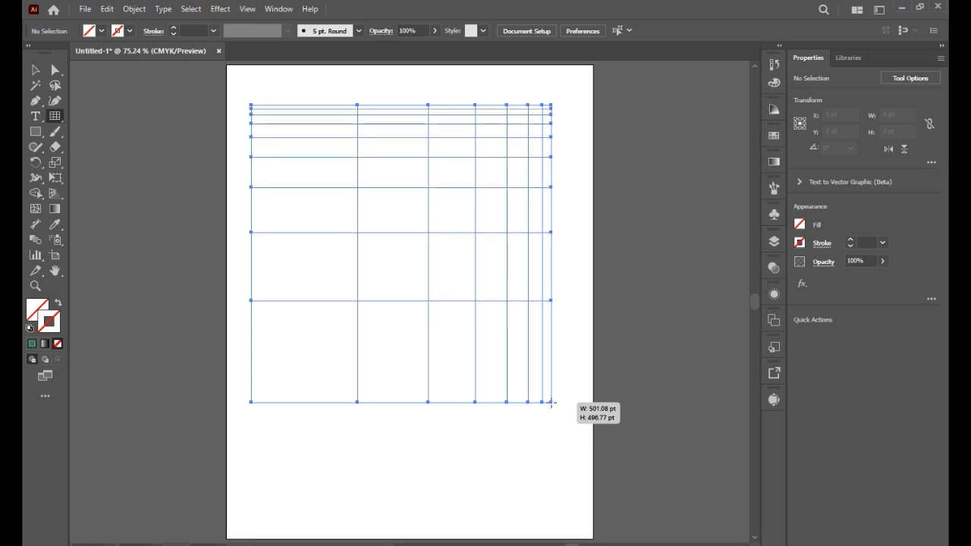
key(Down)
key(Down)
key(Down)
key(Down)
key(Down)
key(Down)
key(Down)
key(Up)
key(Up)
- Finish the rectangular grid at about 501 by 497 pt, and delete it from the artboard
key(Up)
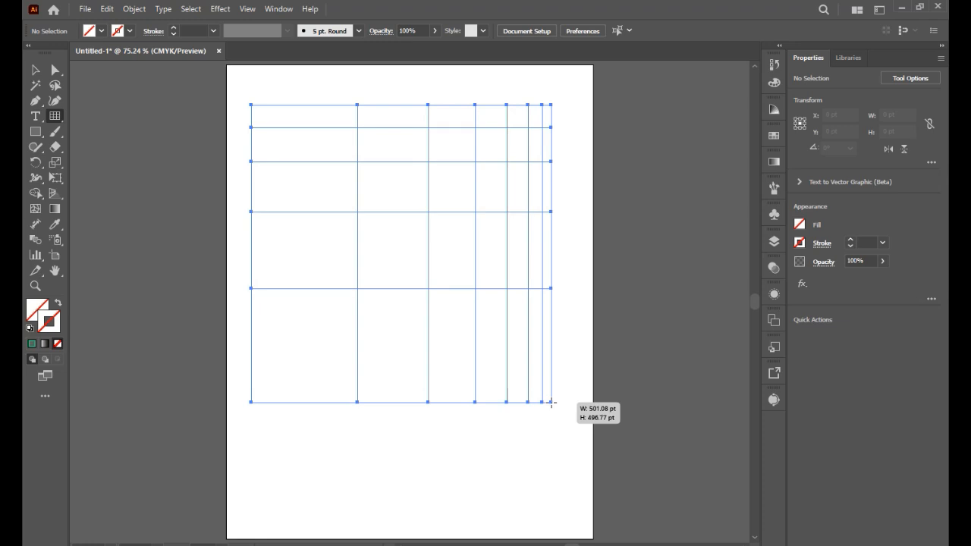
key(Down)
key(Up)
drag(551, 402, 551, 403)
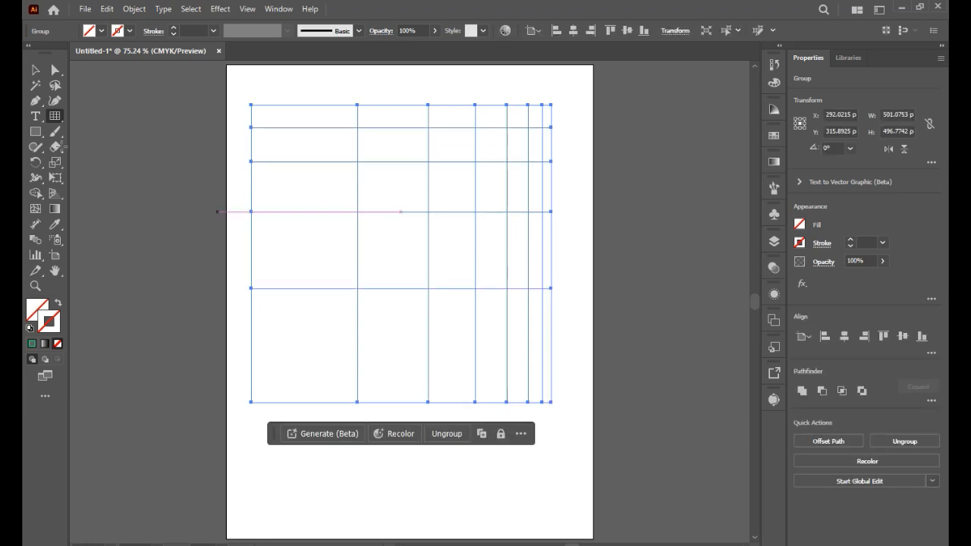
click(35, 69)
drag(244, 90, 670, 483)
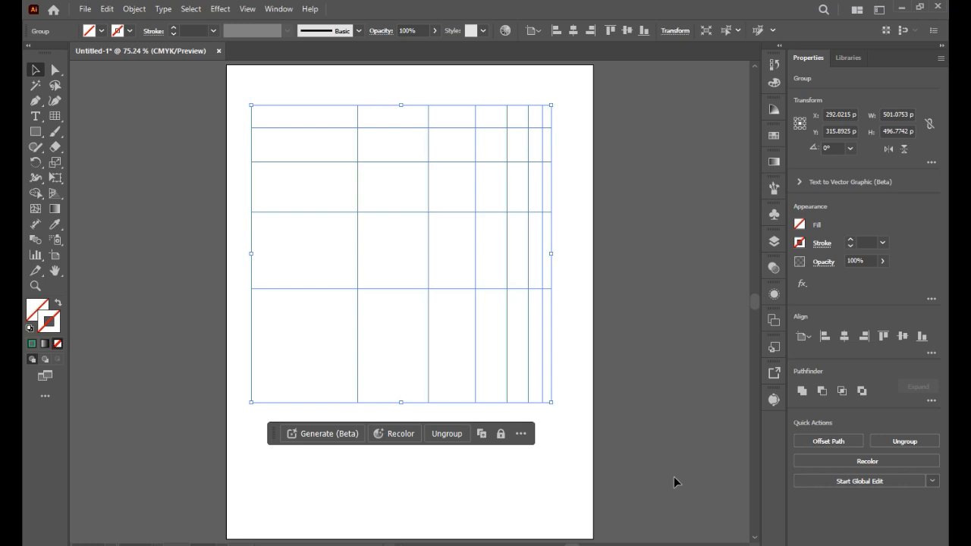
key(Delete)
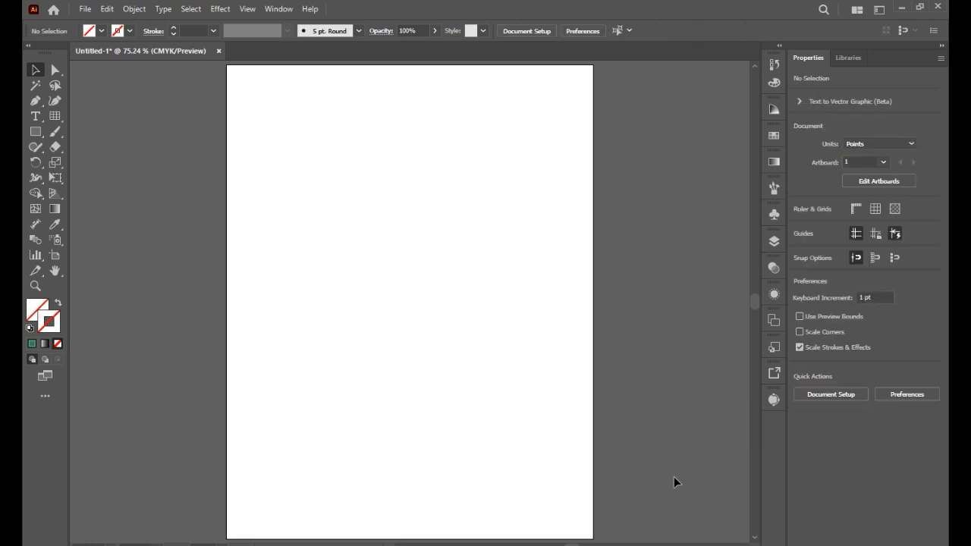
- Create a 100 by 100 pt polar grid with 8 concentric dividers and 3 radial dividers in the artboard's upper left area
click(55, 117)
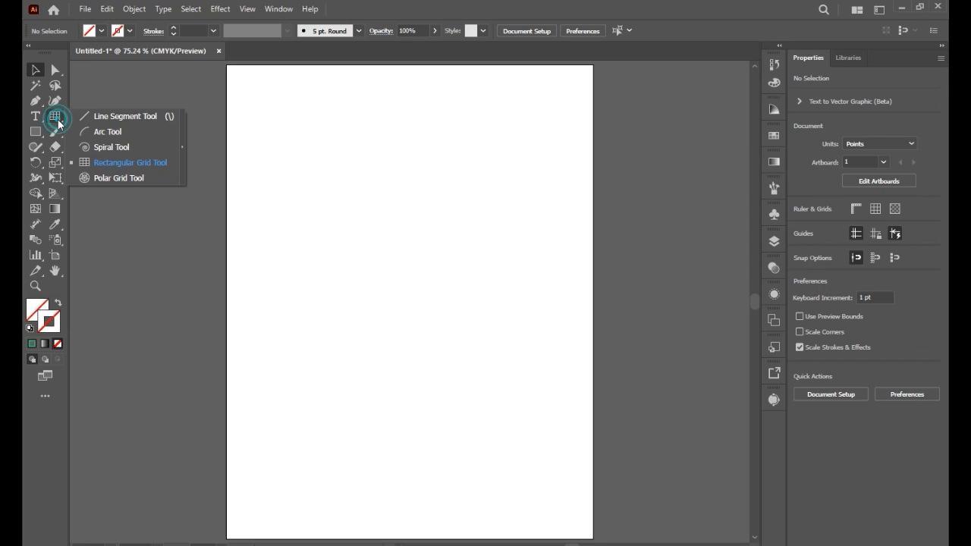
click(110, 180)
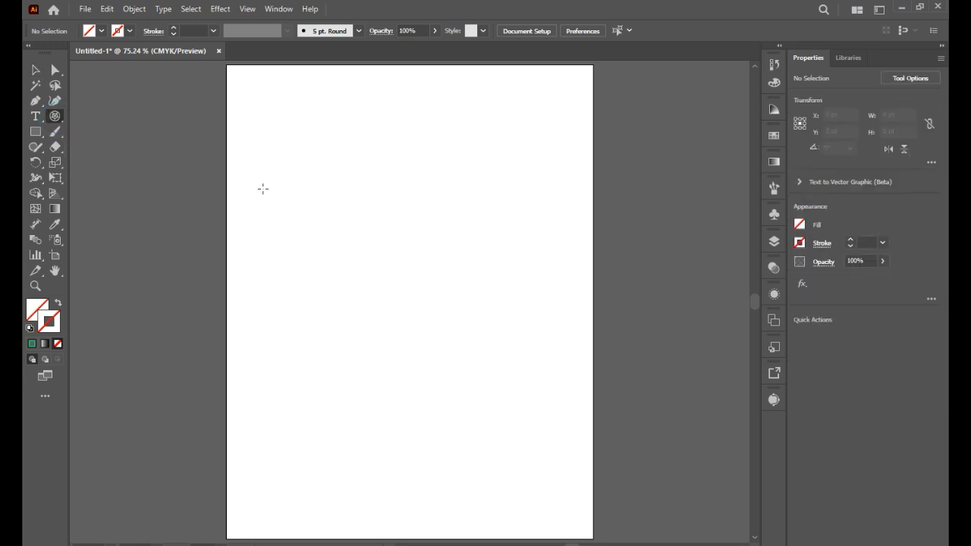
click(288, 180)
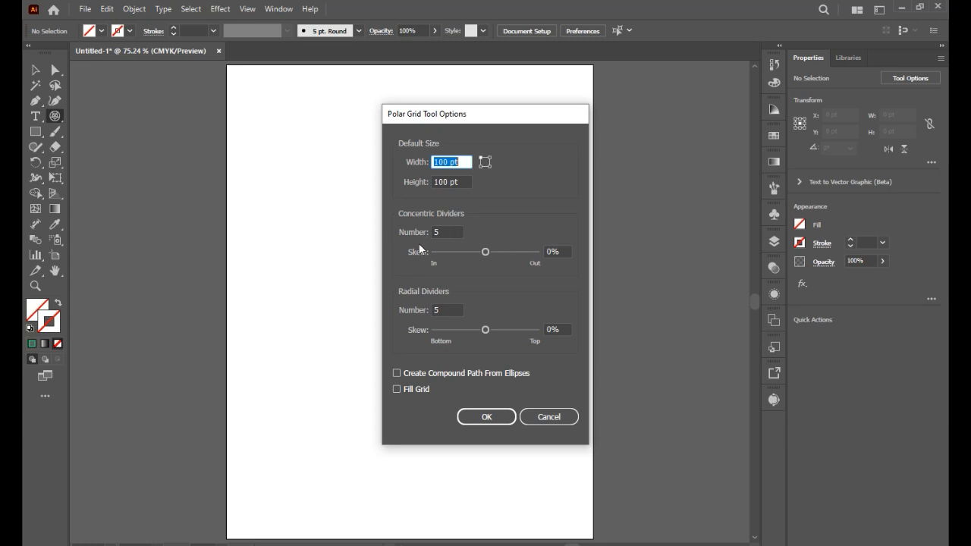
click(449, 232)
text(8)
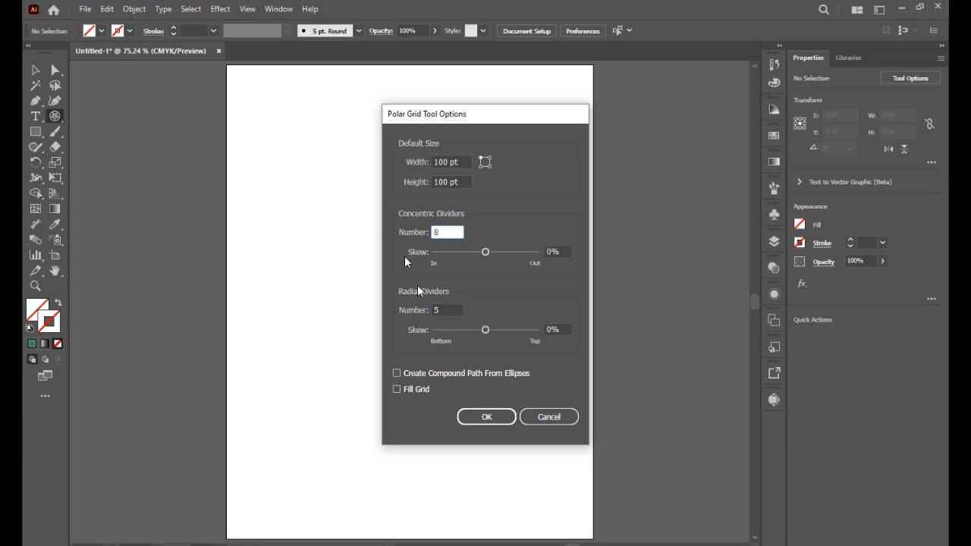
click(440, 311)
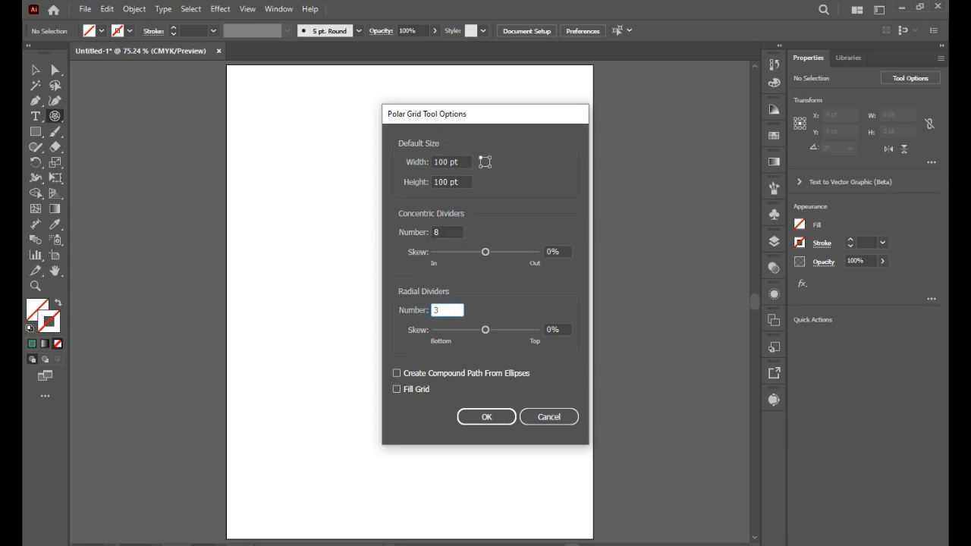
text(3)
key(Return)
- Enlarge the polar grid to about 329 by 338 pt, and delete it
click(40, 69)
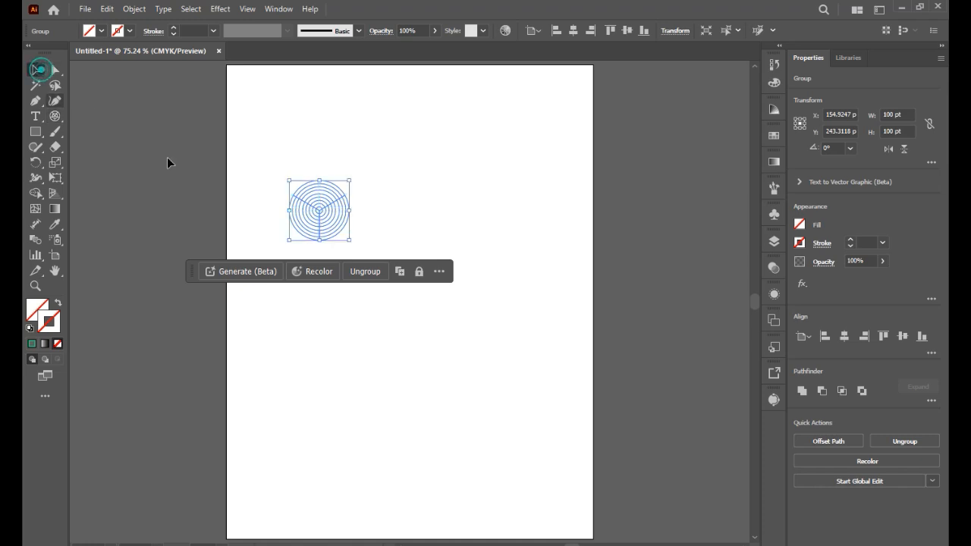
drag(349, 240, 487, 383)
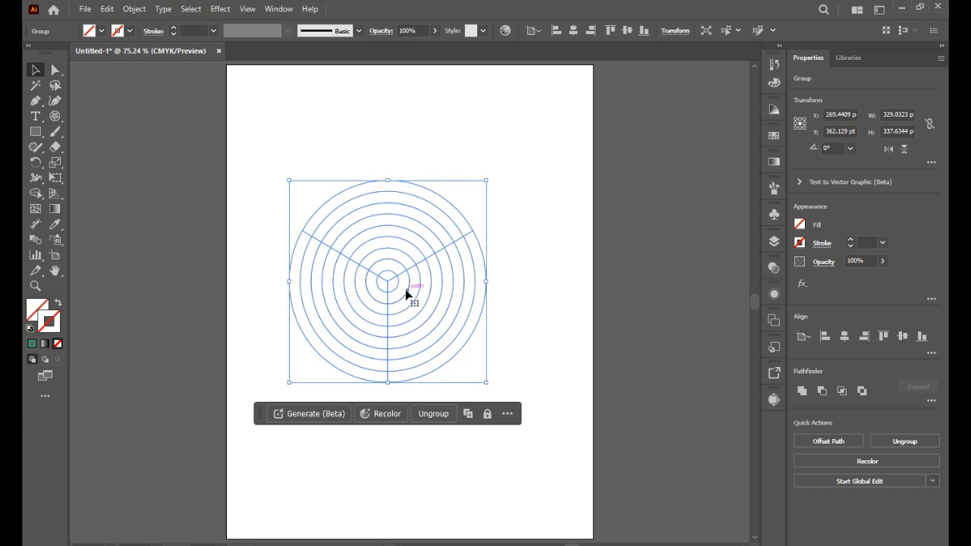
key(Delete)
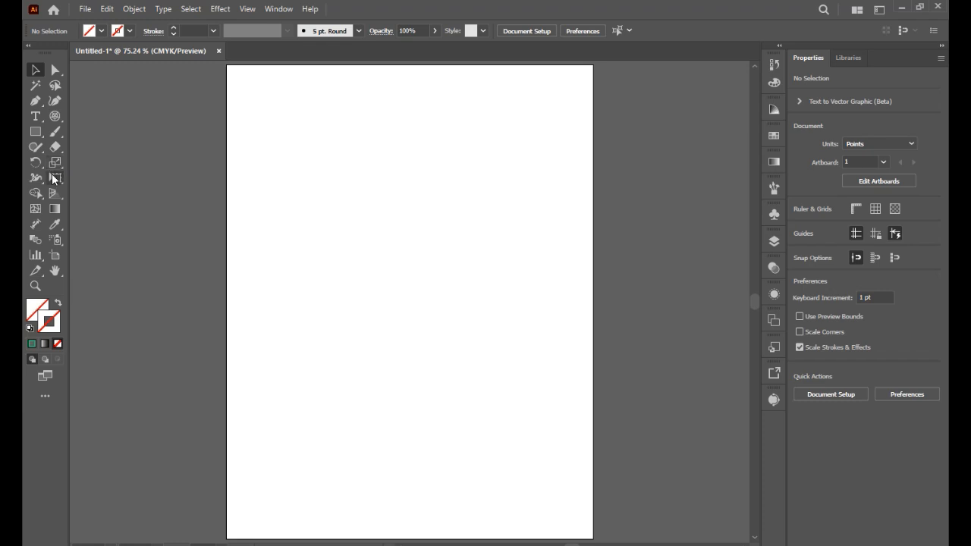
- Draw a polar grid about 347 by 335 pt and, while still drawing, vary its concentric dividers, ending with five
click(55, 116)
drag(312, 185, 522, 377)
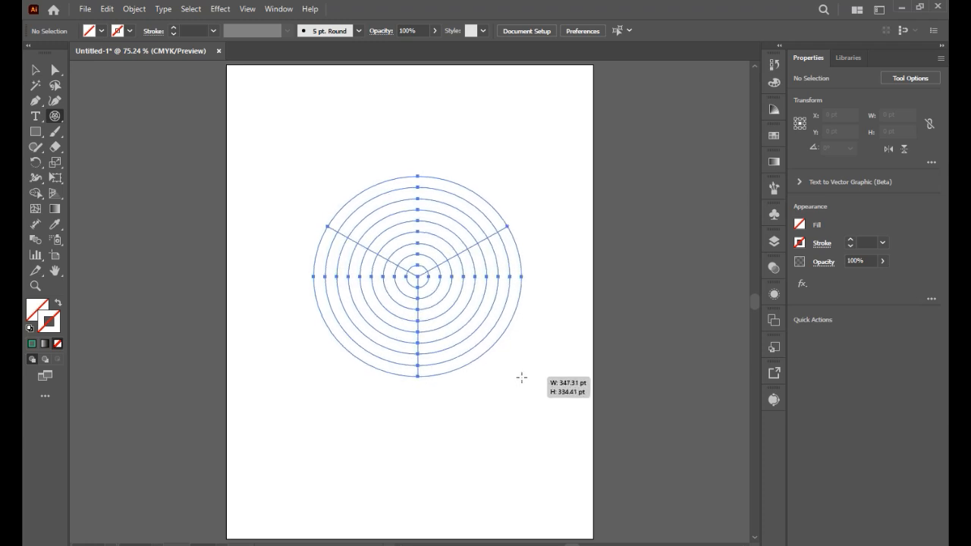
key(Up)
drag(522, 377, 522, 377)
key(Up)
key(Down)
key(Down)
key(Down)
key(Down)
key(Down)
- Vary the number of radial dividers in the polar grid, ending with four
key(Right)
key(Right)
key(Right)
key(Right)
key(Right)
key(Left)
key(Left)
key(Left)
key(Left)
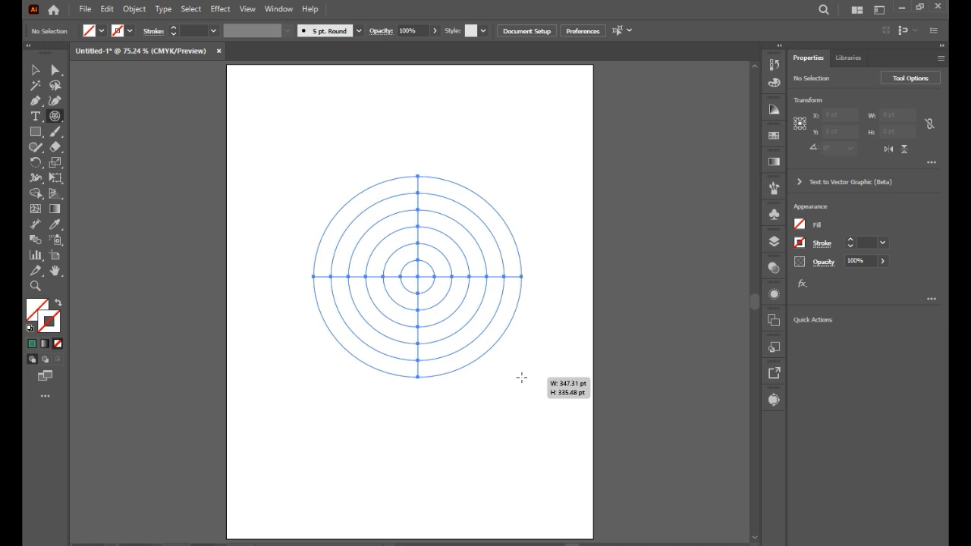
- While still drawing the polar grid, skew its radial dividers clockwise toward the lower left and then counterclockwise
key(f)
key(f)
key(f)
key(f)
key(f)
key(f)
drag(522, 377, 522, 377)
key(f)
key(f)
key(f)
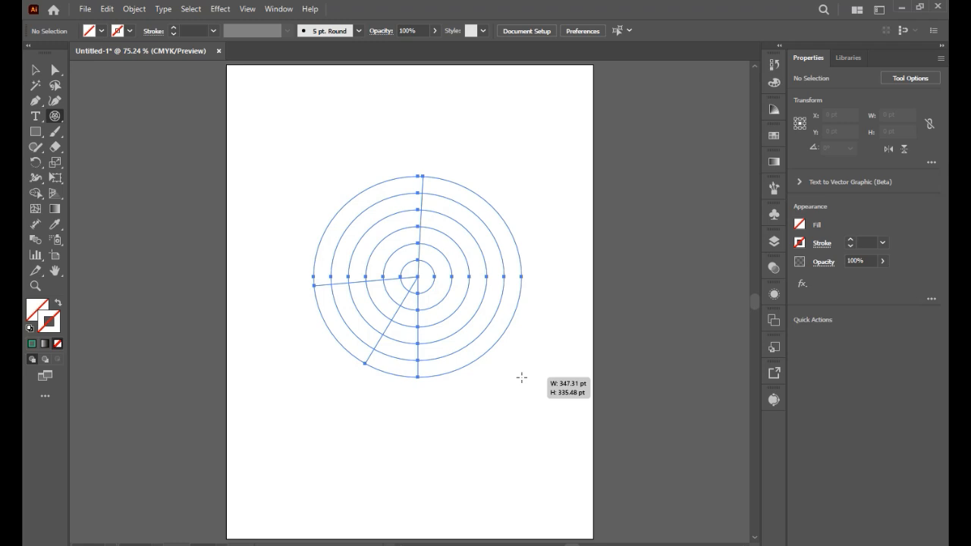
key(v)
key(v)
key(v)
key(v)
key(v)
key(v)
key(v)
key(v)
key(v)
drag(522, 377, 522, 377)
key(v)
key(v)
- Skew the polar grid's concentric dividers inward and then outward, and delete the finished grid
key(x)
key(x)
key(x)
key(x)
key(x)
key(c)
key(c)
key(c)
key(c)
key(c)
key(c)
key(c)
click(35, 69)
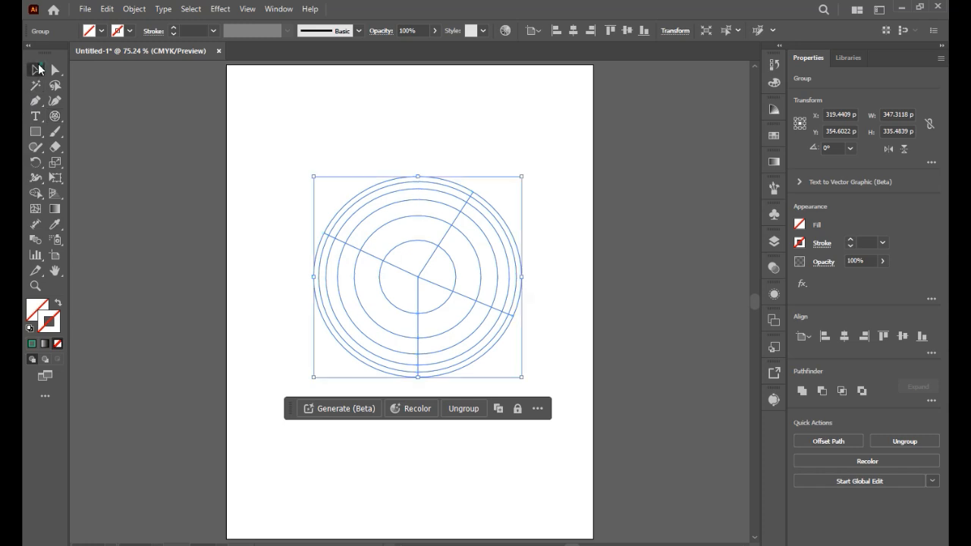
key(Delete)
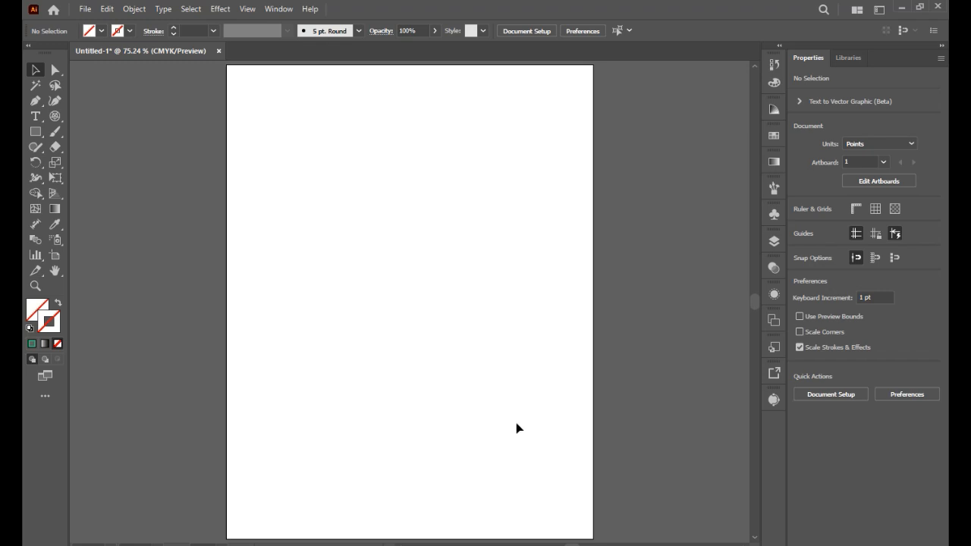
- Show the full set of line and grid tools grouped with the Polar Grid tool
click(54, 118)
click(53, 122)
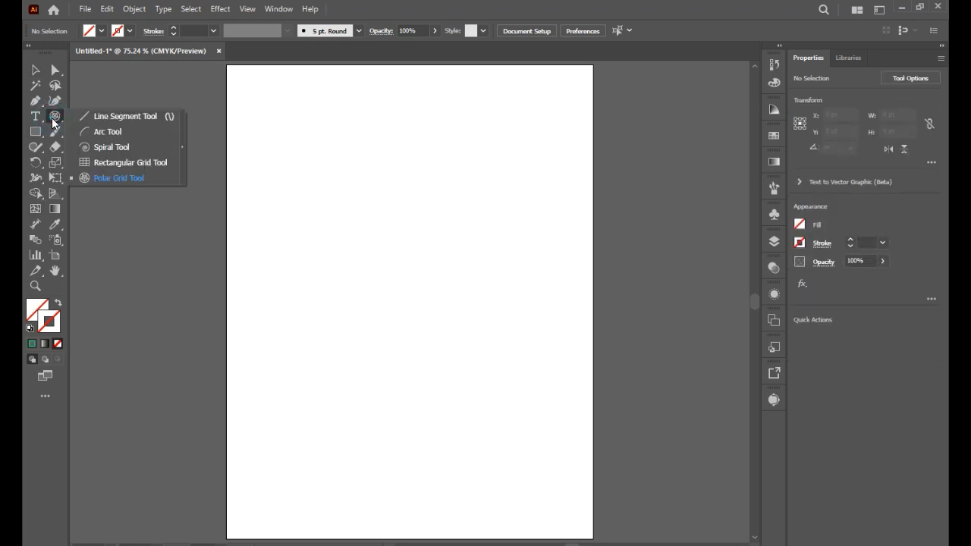